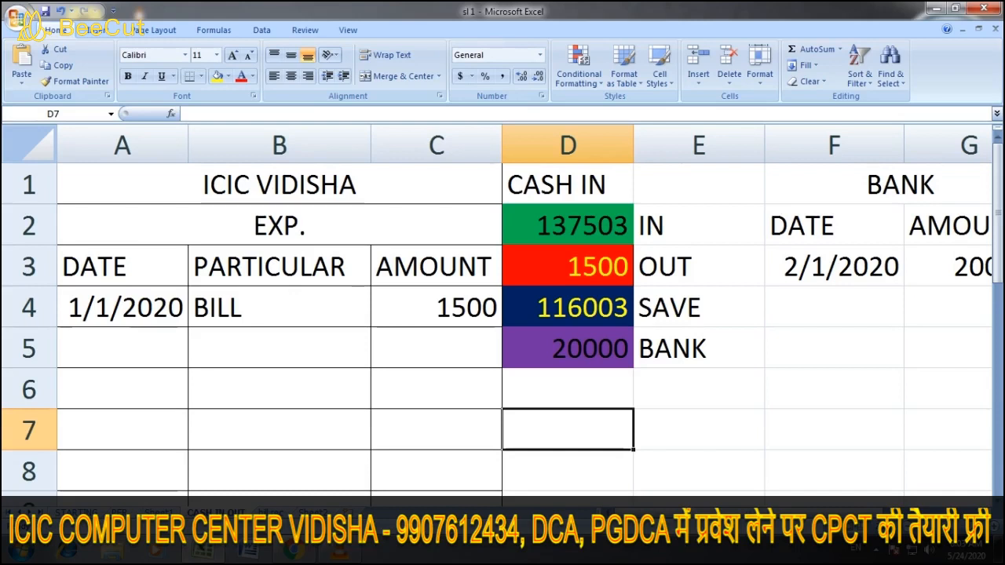
pyautogui.click(437, 387)
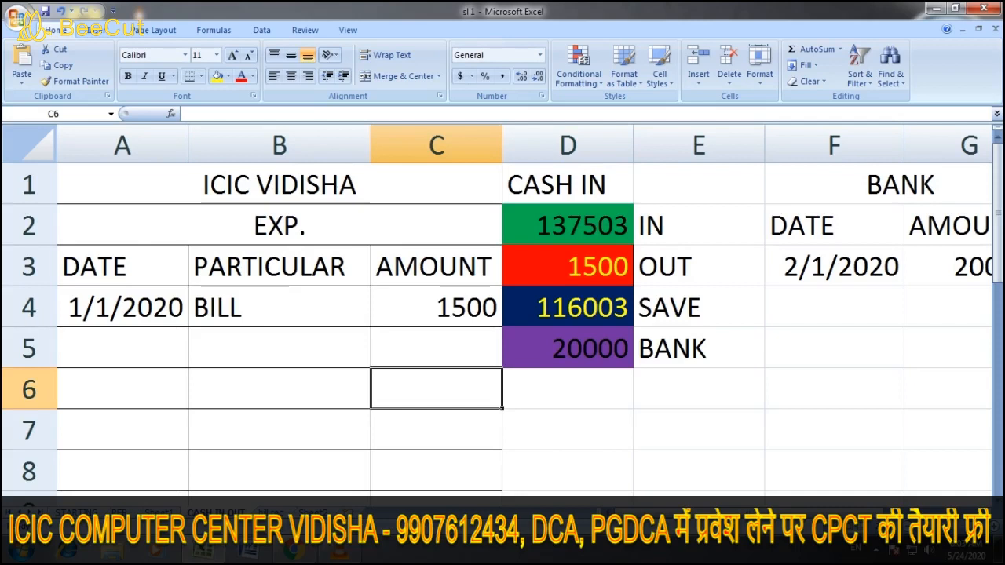
pyautogui.click(279, 388)
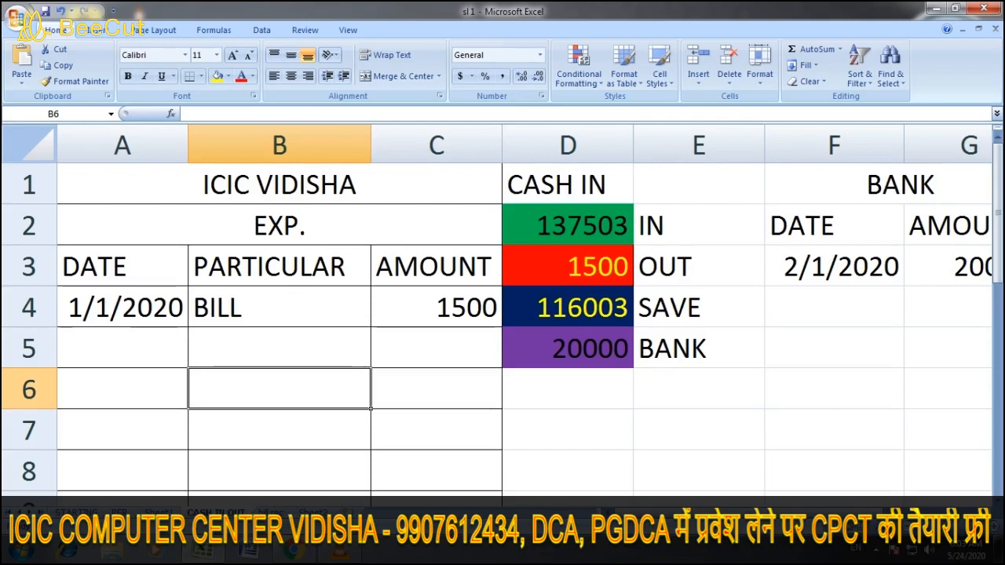
pyautogui.click(833, 307)
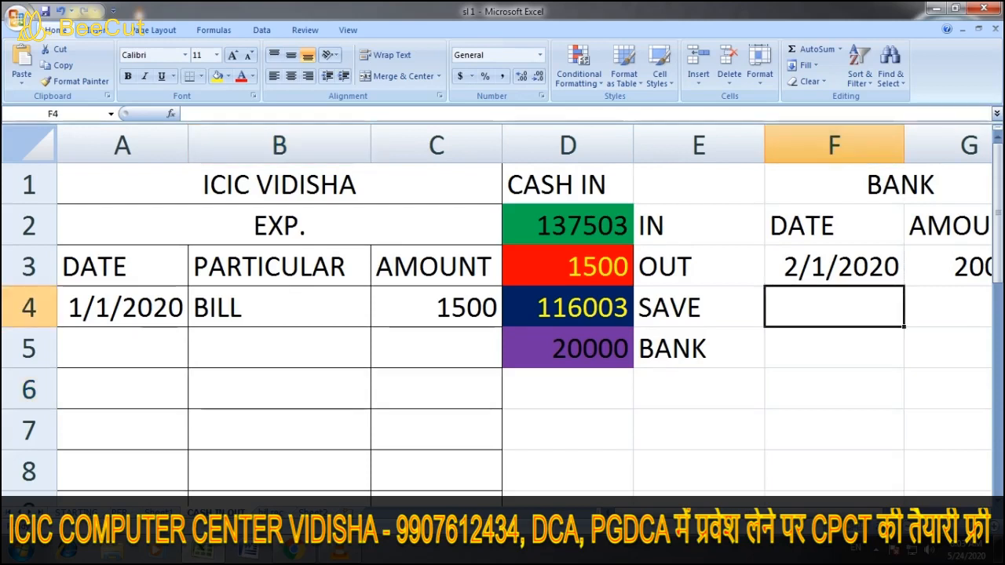
# Narrow columns E and B so that more of the BANK table fits on screen
pyautogui.moveTo(765, 145); pyautogui.dragTo(723, 146)
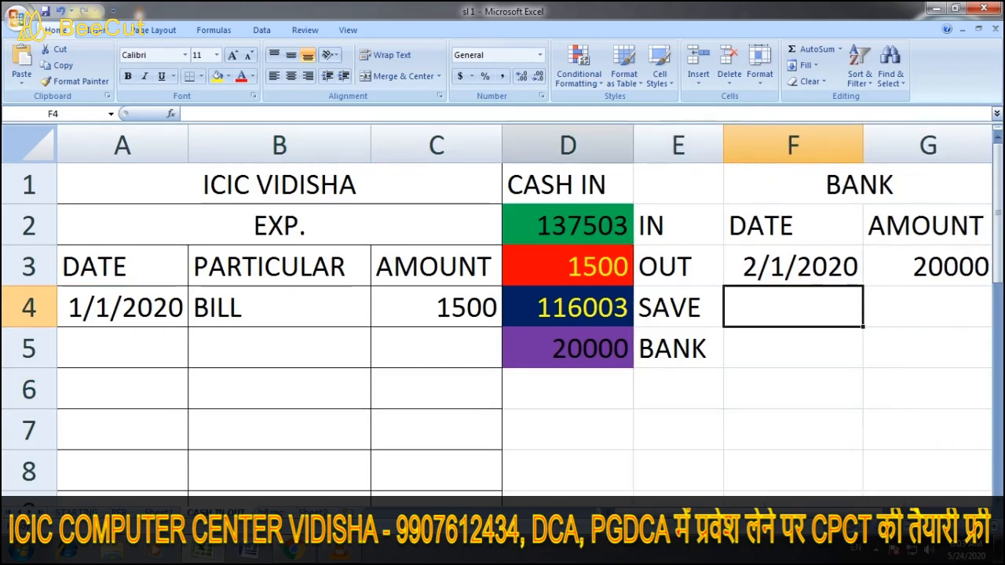
pyautogui.moveTo(371, 145); pyautogui.dragTo(356, 145)
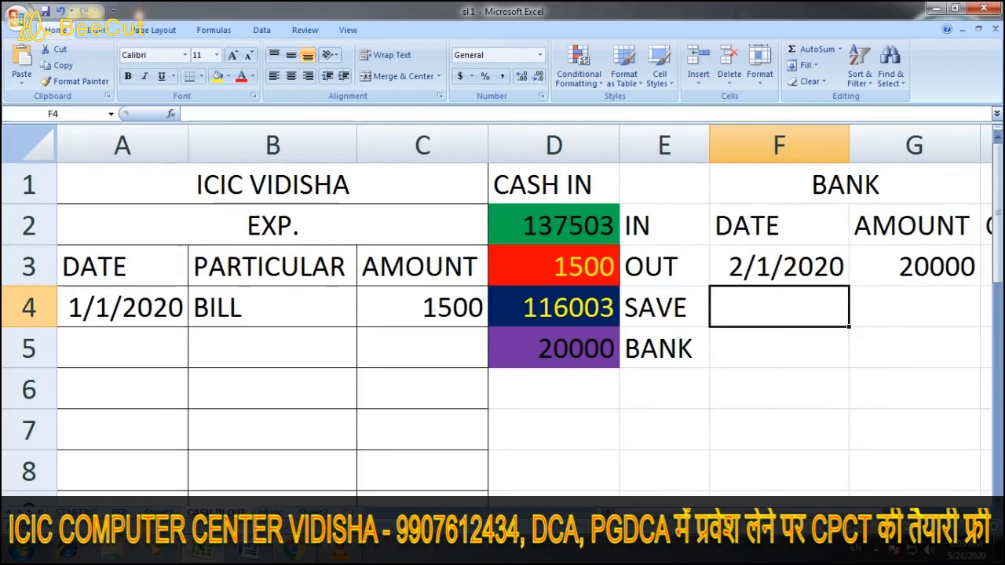
pyautogui.click(898, 528)
pyautogui.click(898, 527)
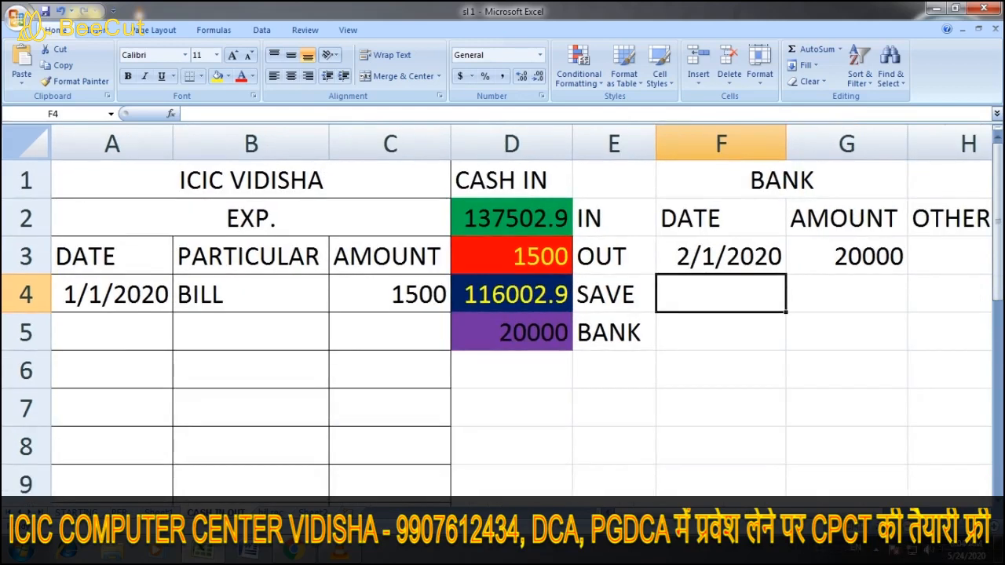
pyautogui.click(898, 527)
pyautogui.click(934, 434)
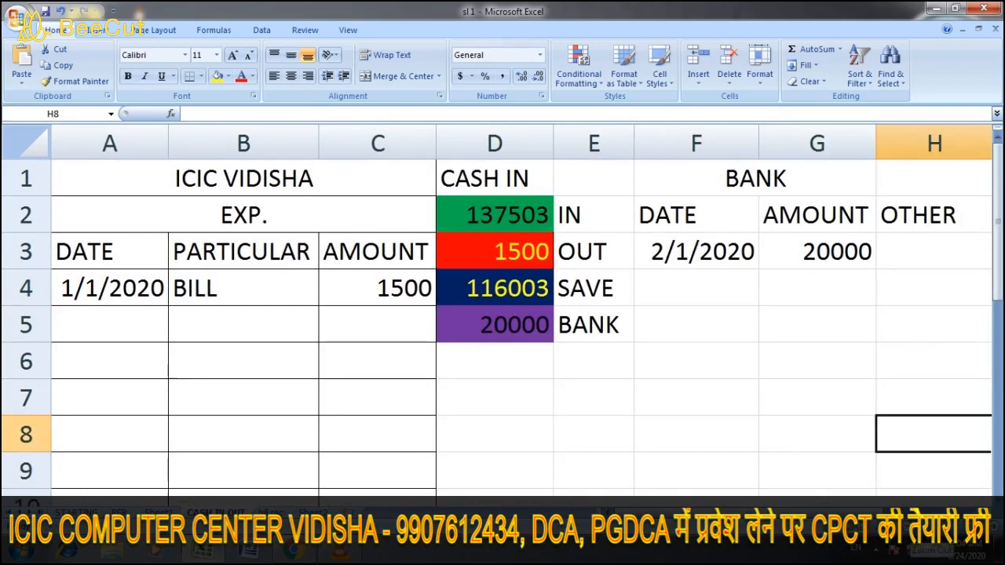
# Enter the date 3/01/2020 in cell F4 of the BANK table
pyautogui.click(817, 361)
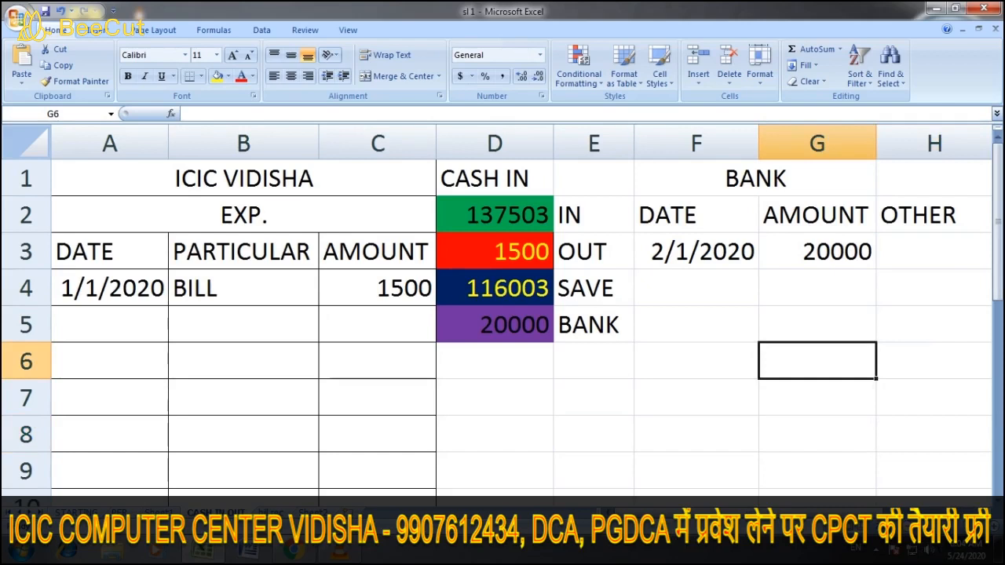
pyautogui.click(696, 288)
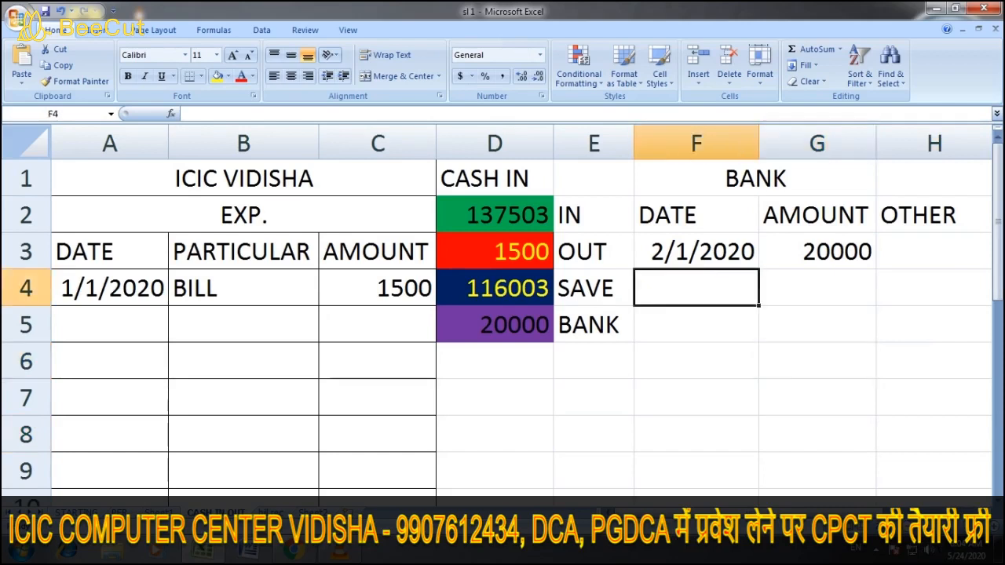
pyautogui.write('3/0')
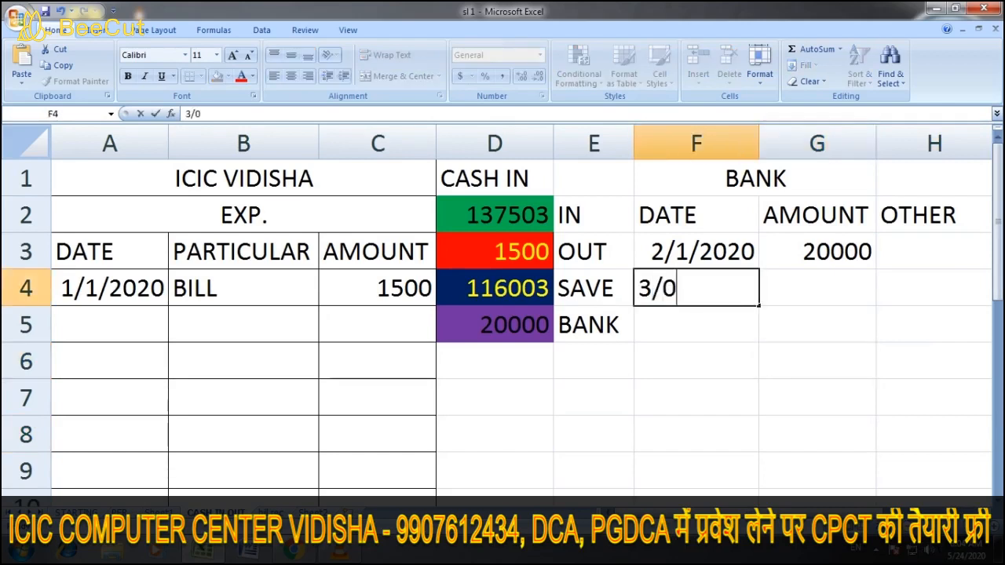
pyautogui.write('1/2020')
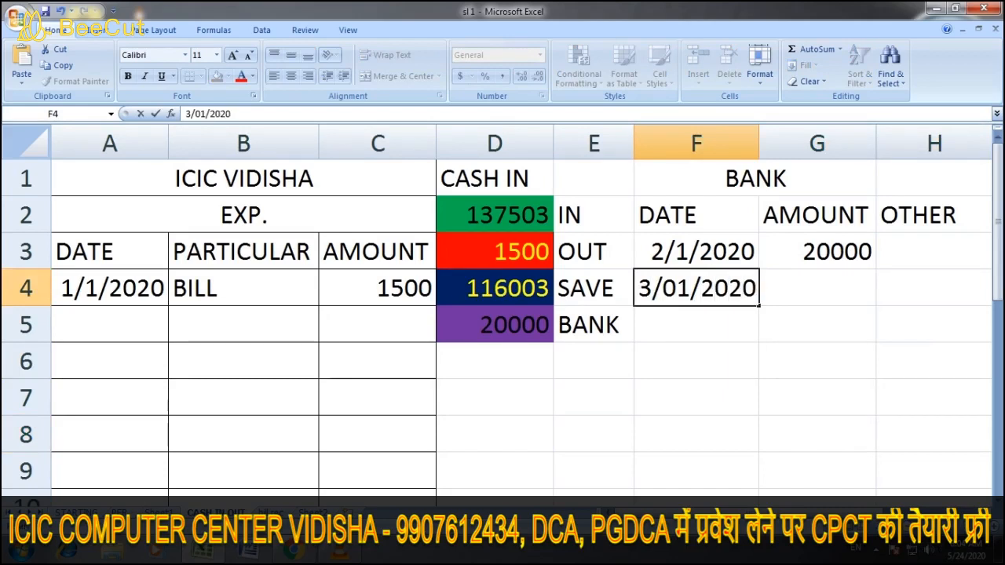
pyautogui.press('Tab')
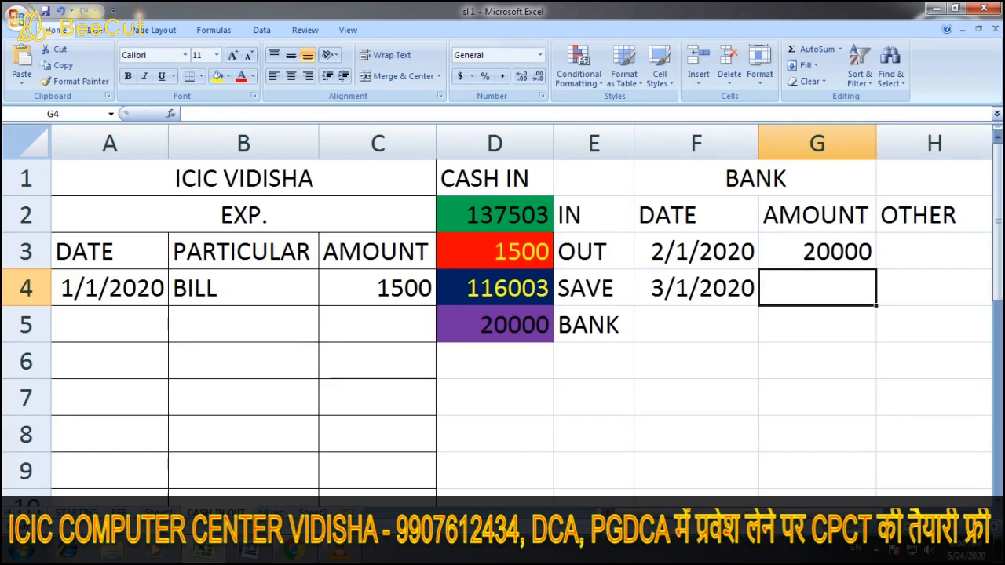
# Replace the SAVE label in cell E4 with CASH
pyautogui.click(593, 288)
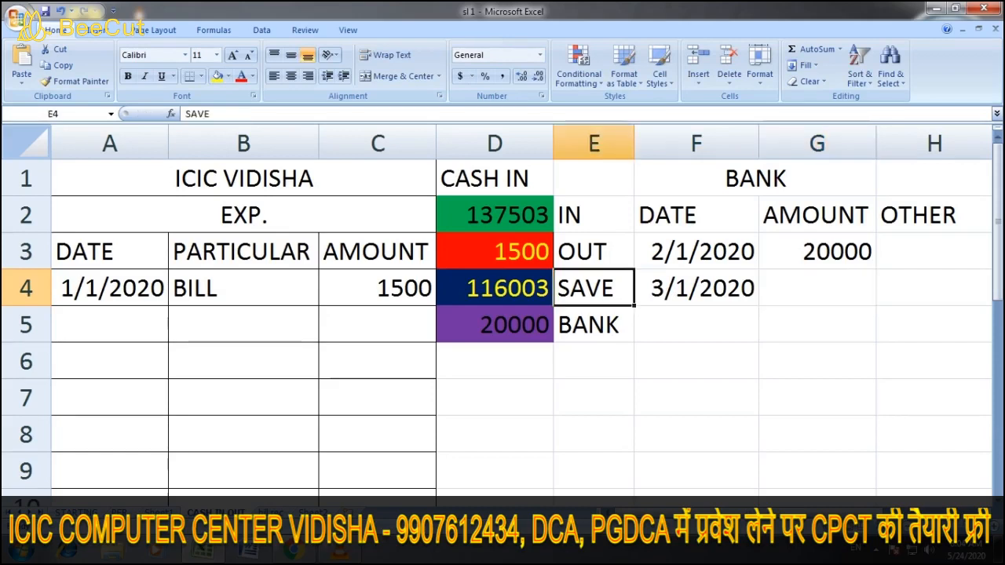
pyautogui.write('CASH')
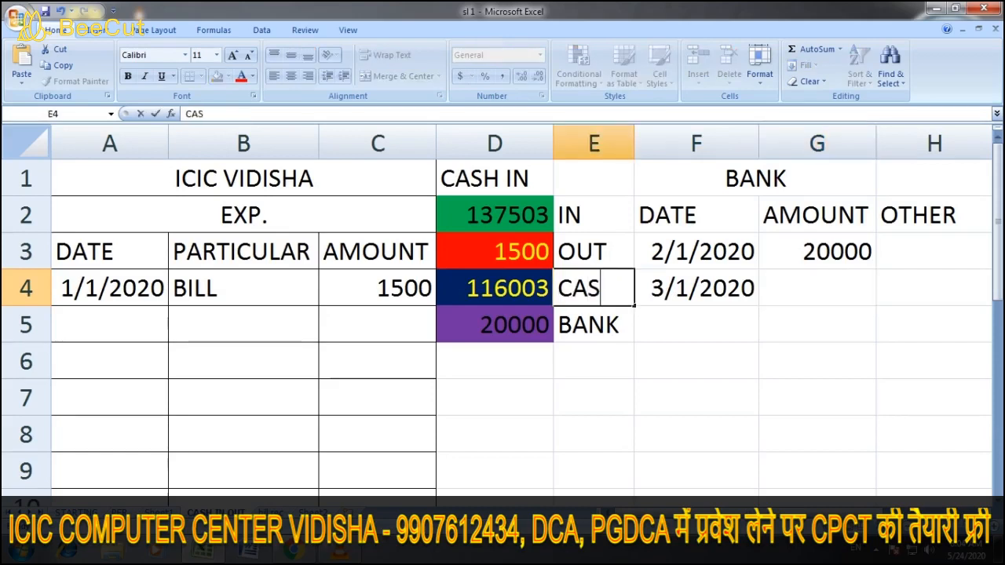
pyautogui.click(696, 397)
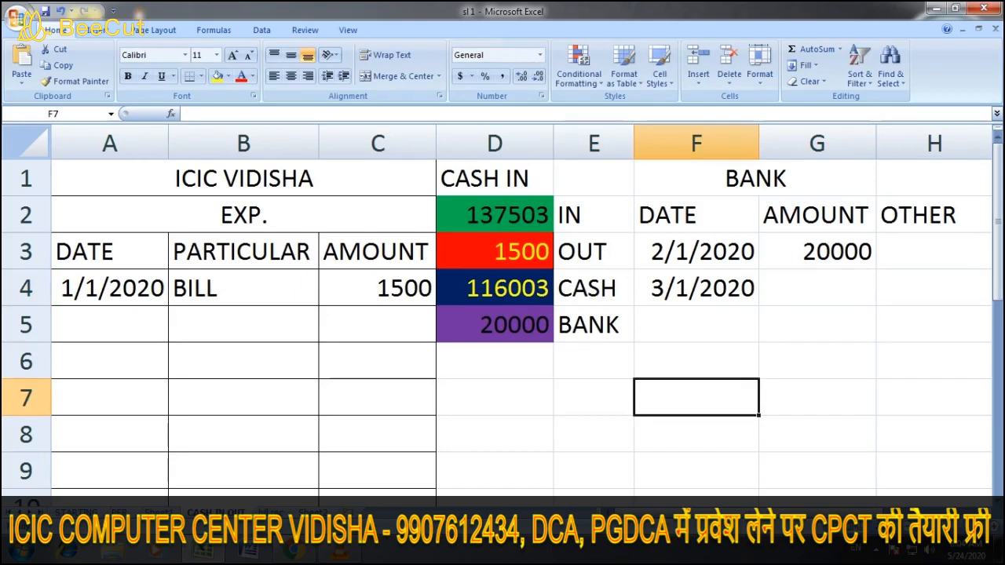
# Enter the bank amount 5000 in cell G4, beside the 3/1/2020 date
pyautogui.click(816, 287)
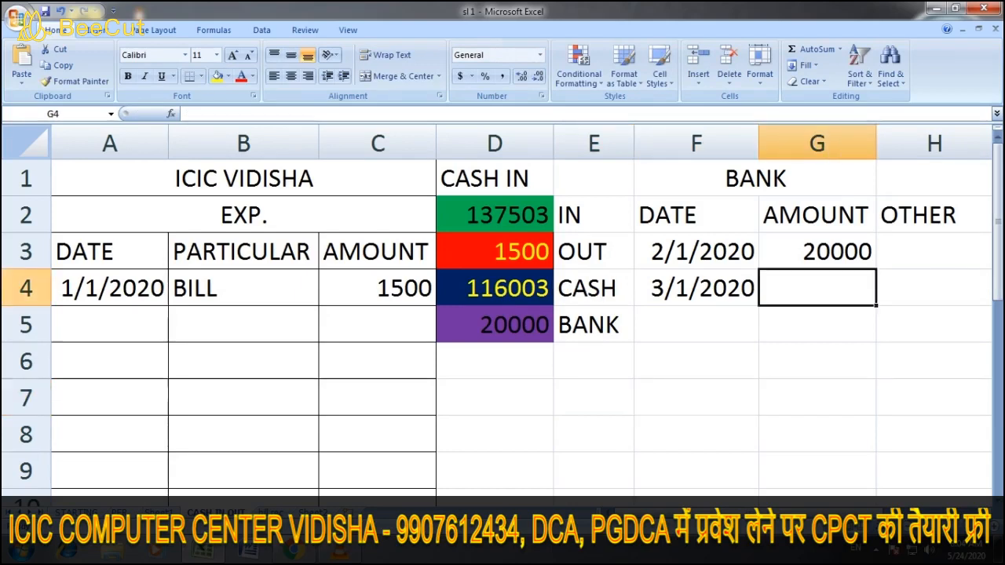
pyautogui.write('5000')
pyautogui.press('Return')
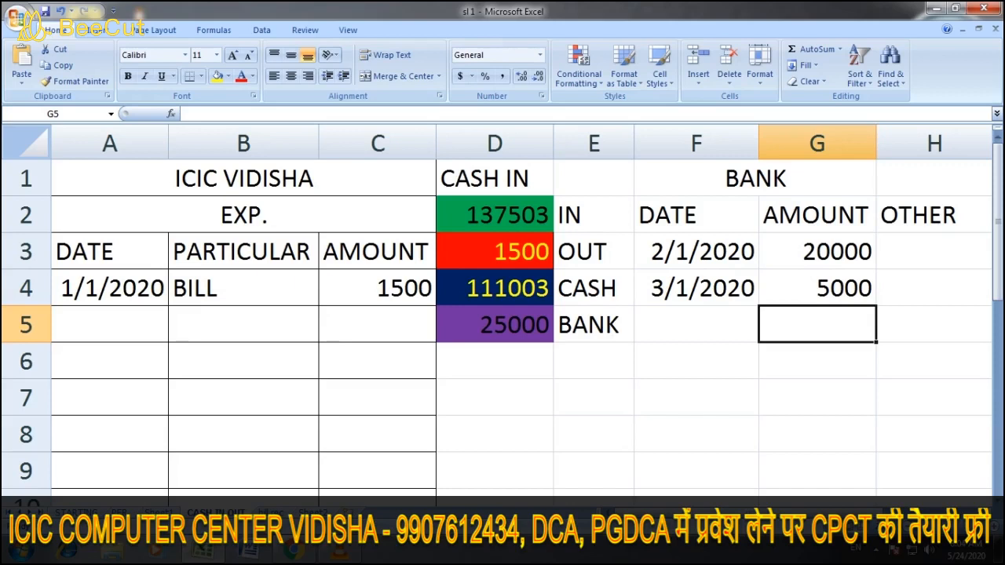
# Add a BANK entry in row 5 with the date 5/01/2020 and the amount 10000
pyautogui.click(816, 360)
pyautogui.click(696, 324)
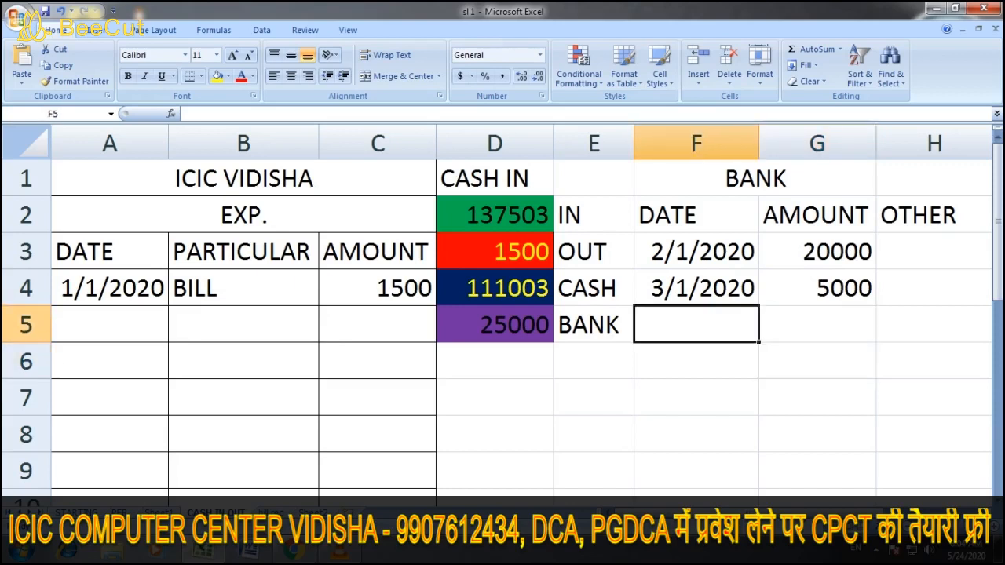
pyautogui.write('5')
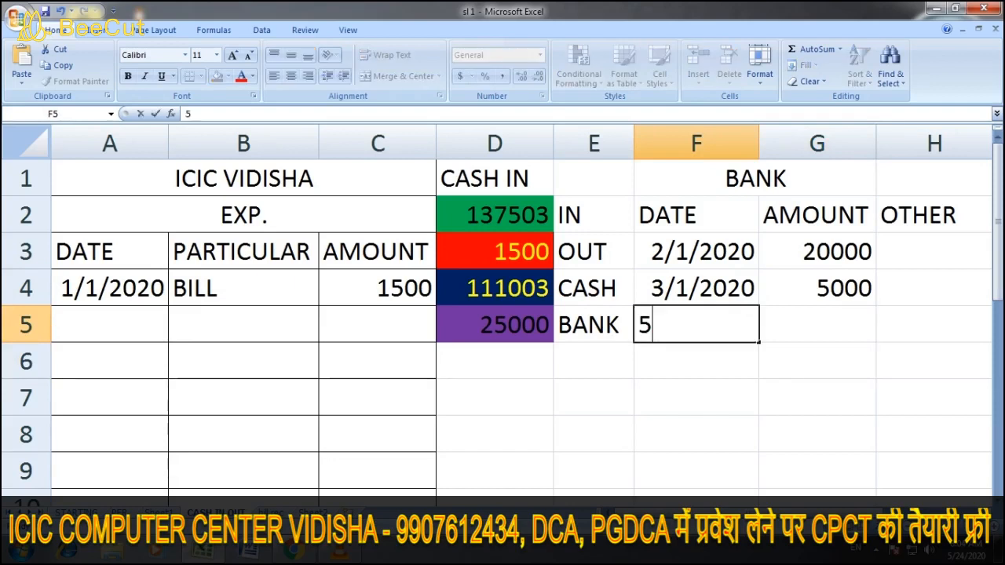
pyautogui.write('/01/2020')
pyautogui.press('Tab')
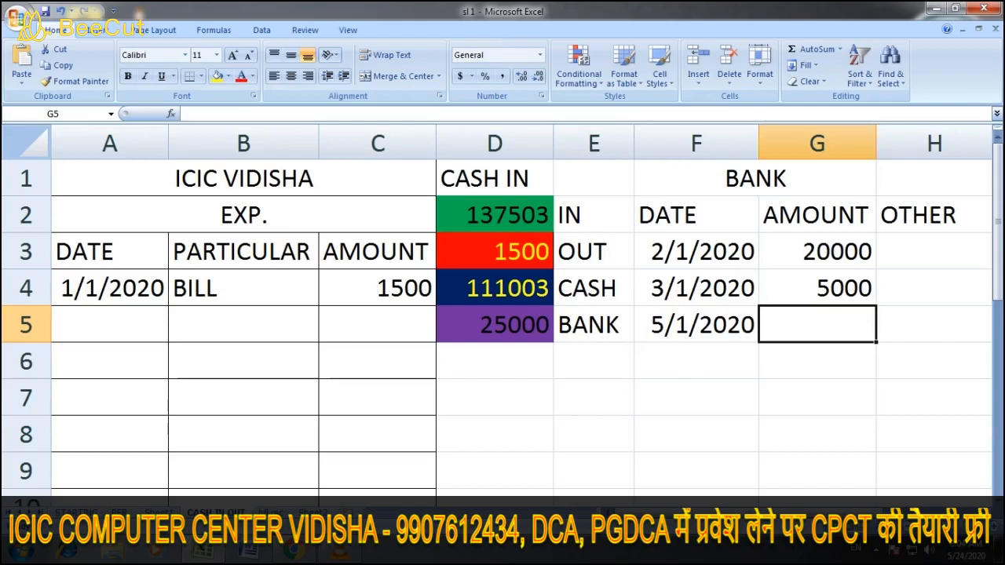
pyautogui.write('10000')
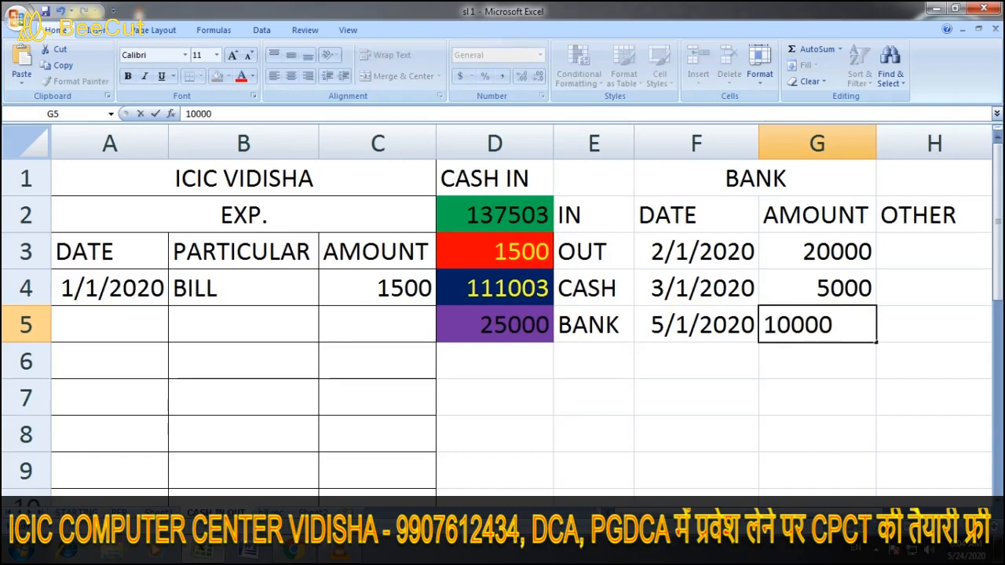
pyautogui.press('Return')
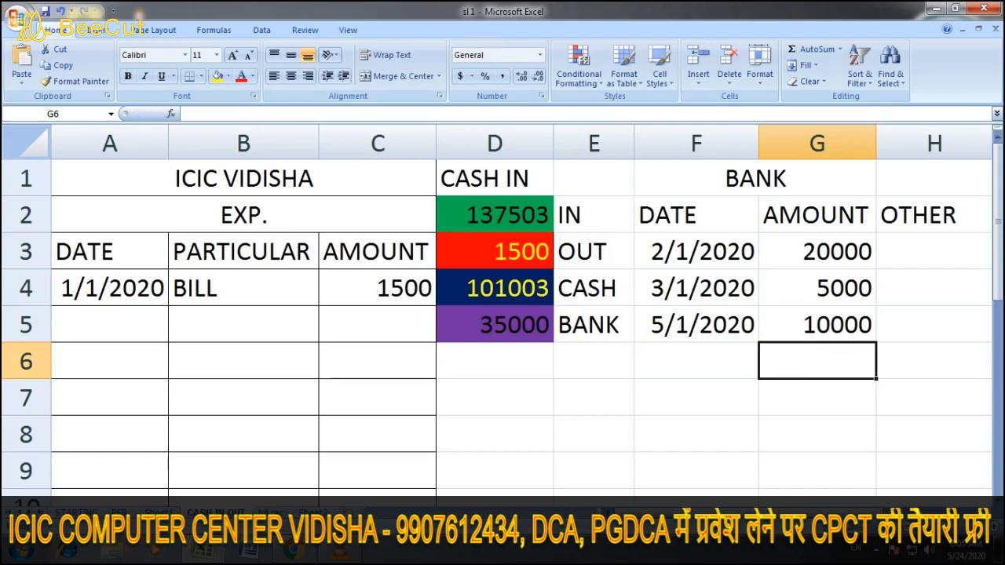
# Add a BANK entry in row 6 with the date 6/01/2020 and the amount 50000
pyautogui.click(696, 324)
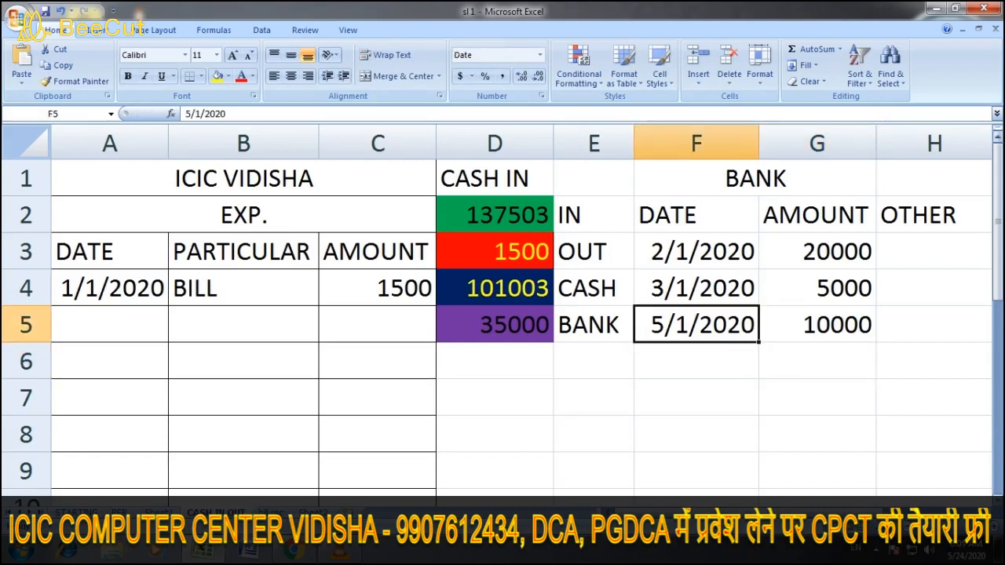
pyautogui.click(696, 361)
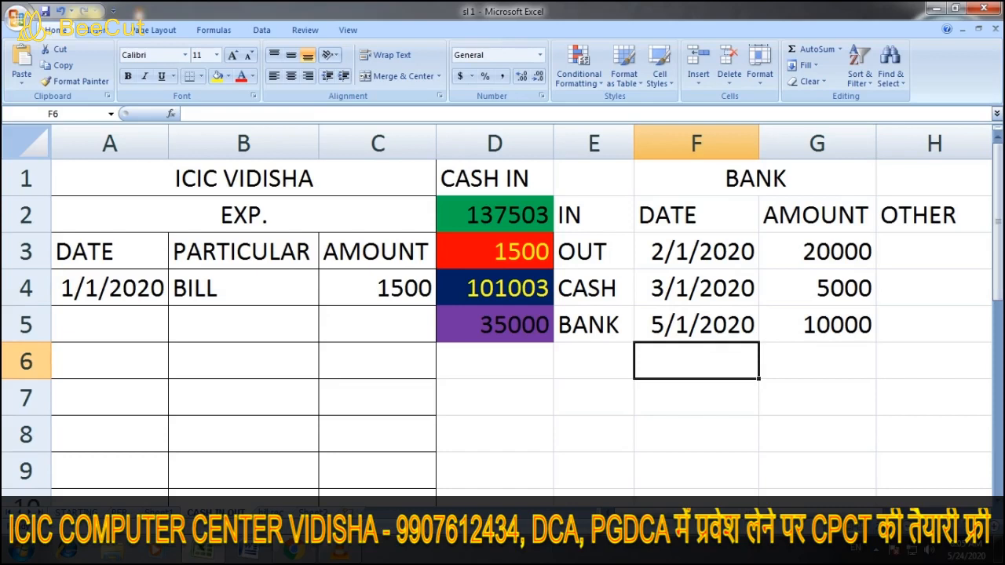
pyautogui.write('6/01/2020')
pyautogui.press('Tab')
pyautogui.write('50000')
pyautogui.press('Return')
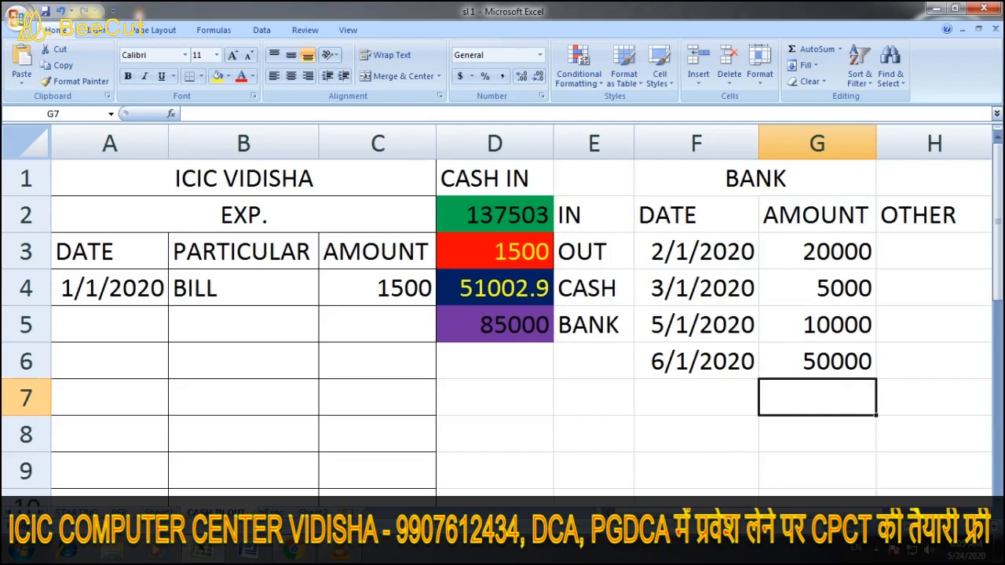
# Add a BANK entry in row 7 with the date 7/01/2020 and the amount 10000
pyautogui.press('Left')
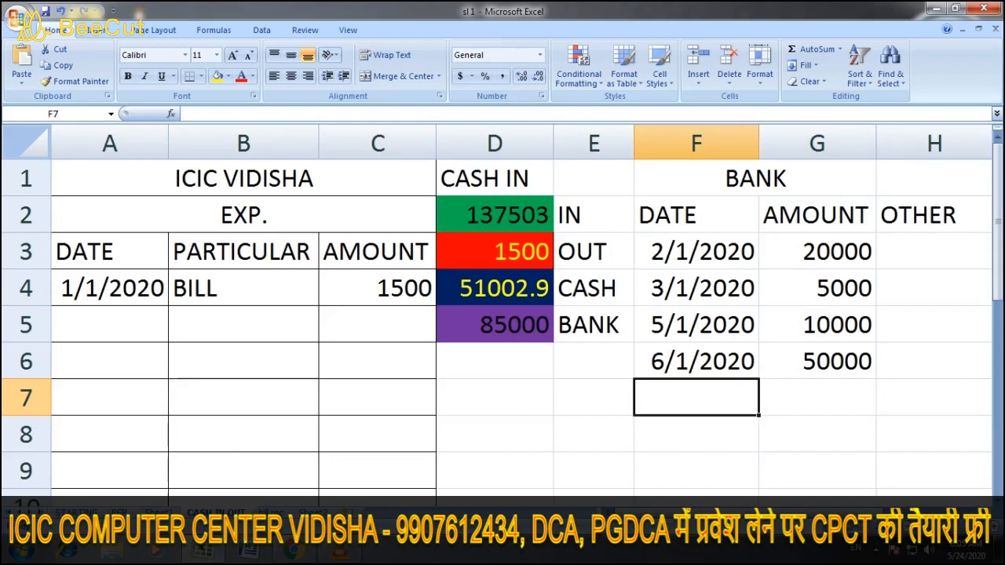
pyautogui.write('7/')
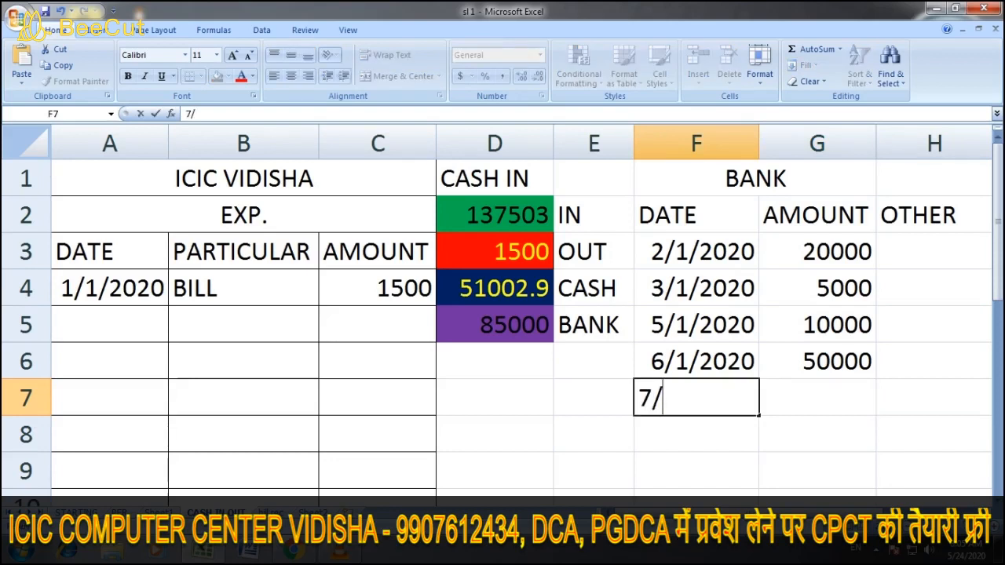
pyautogui.write('01/2020')
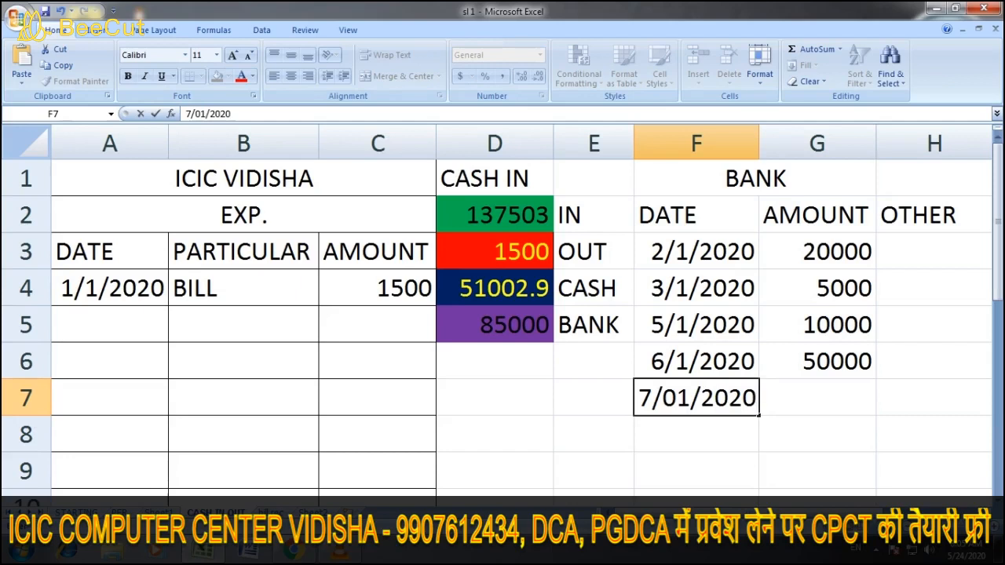
pyautogui.press('Tab')
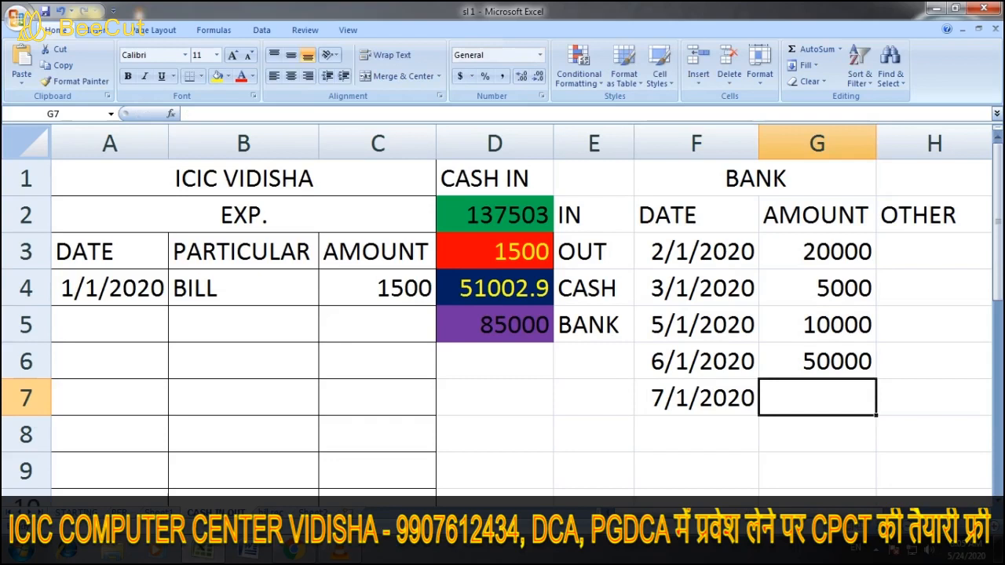
pyautogui.write('10000')
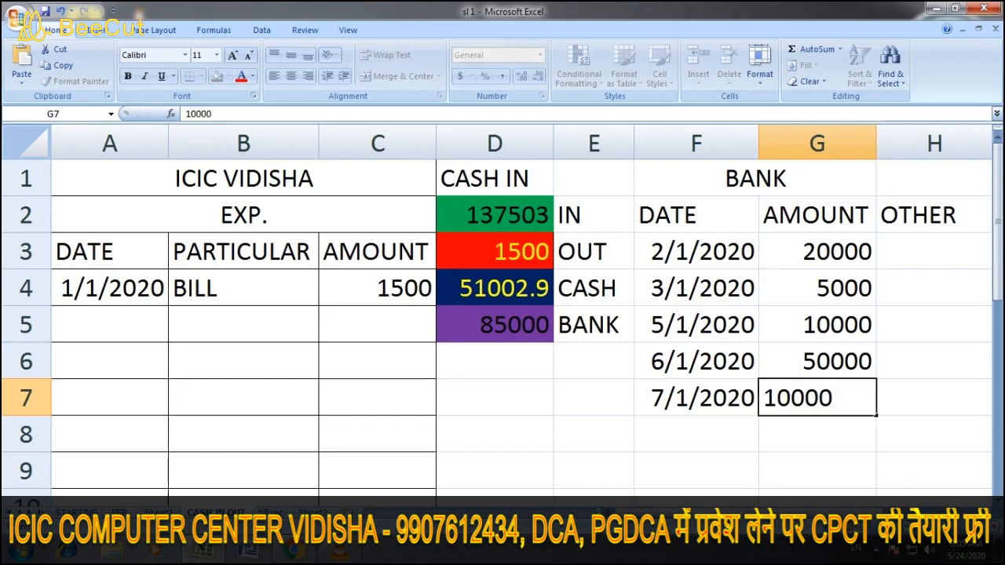
pyautogui.press('Return')
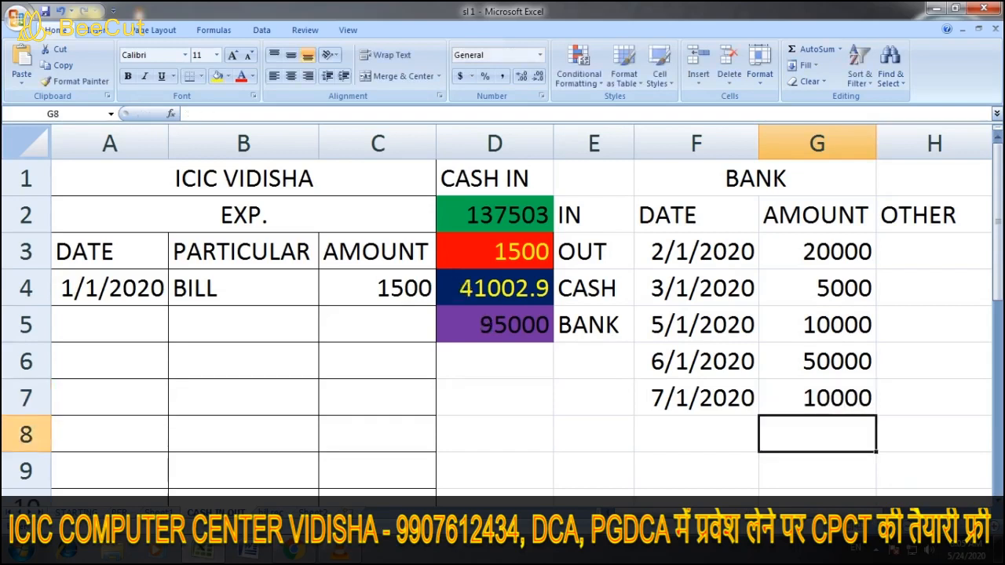
# Change the bank amount in cell G7 to -10000 to record a withdrawal
pyautogui.click(817, 397)
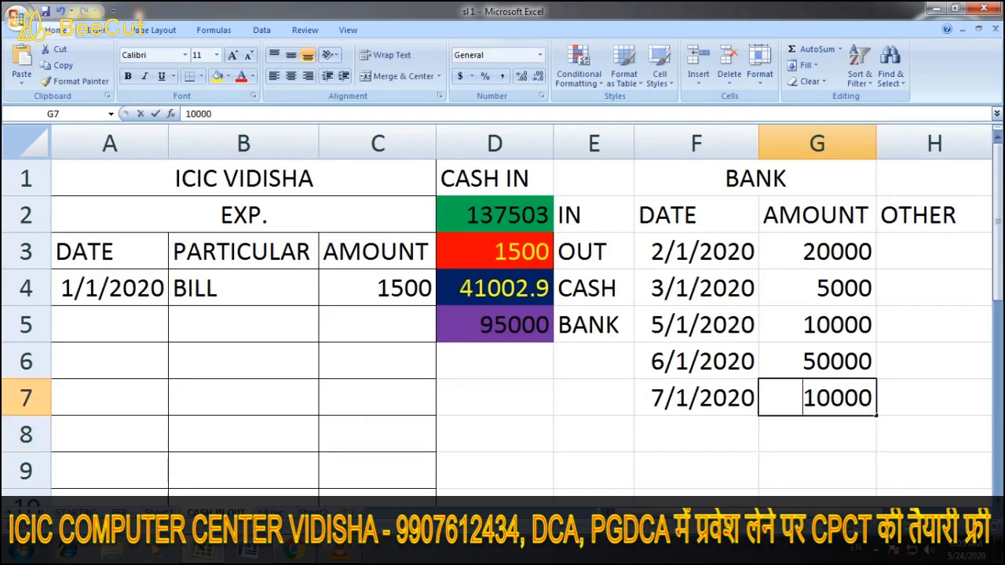
pyautogui.write('-10000')
pyautogui.press('Return')
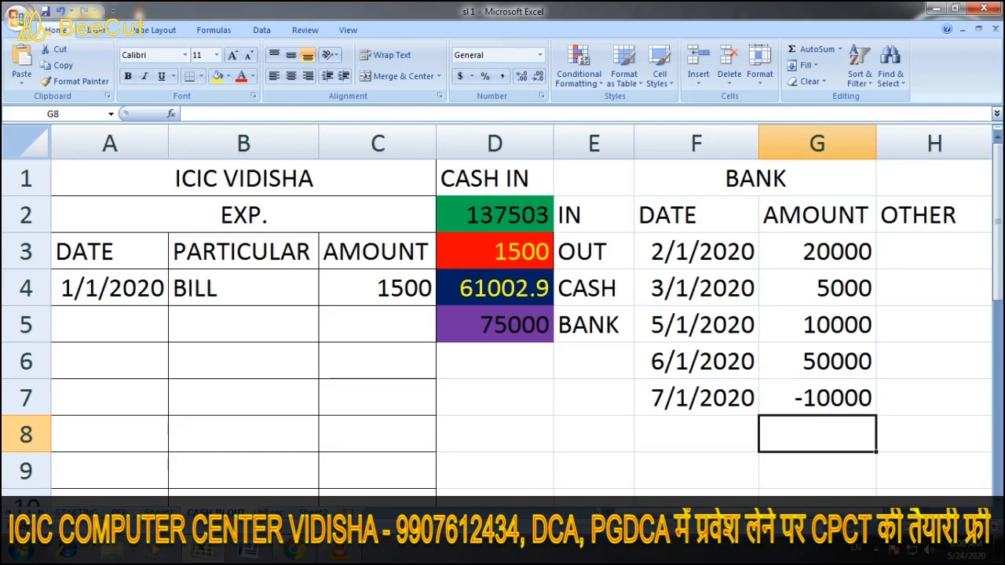
# Add a BANK entry in row 8 with the date 8/01/2020 and the withdrawal amount -5000
pyautogui.click(696, 433)
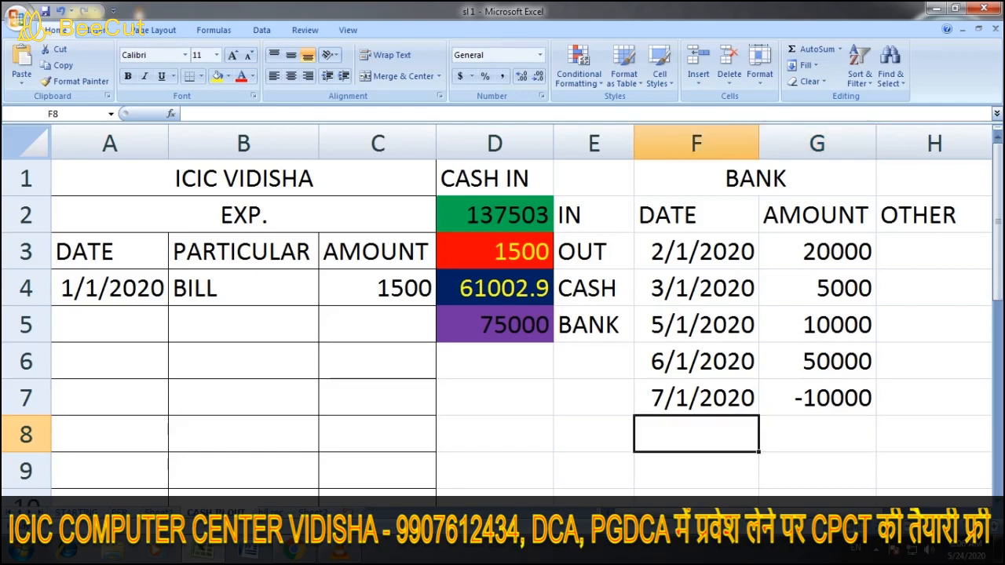
pyautogui.write('8/01/')
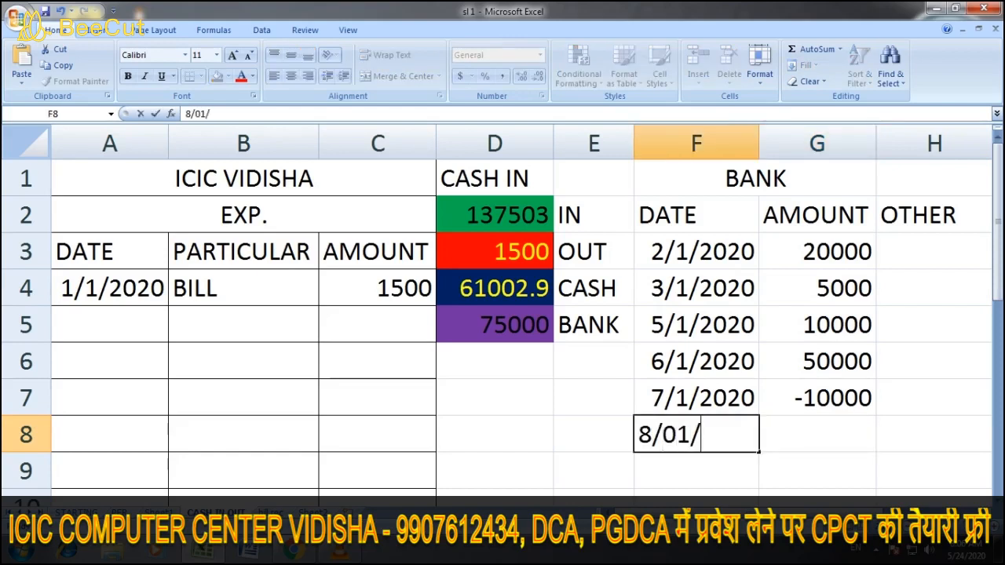
pyautogui.write('2020')
pyautogui.press('Tab')
pyautogui.write('-')
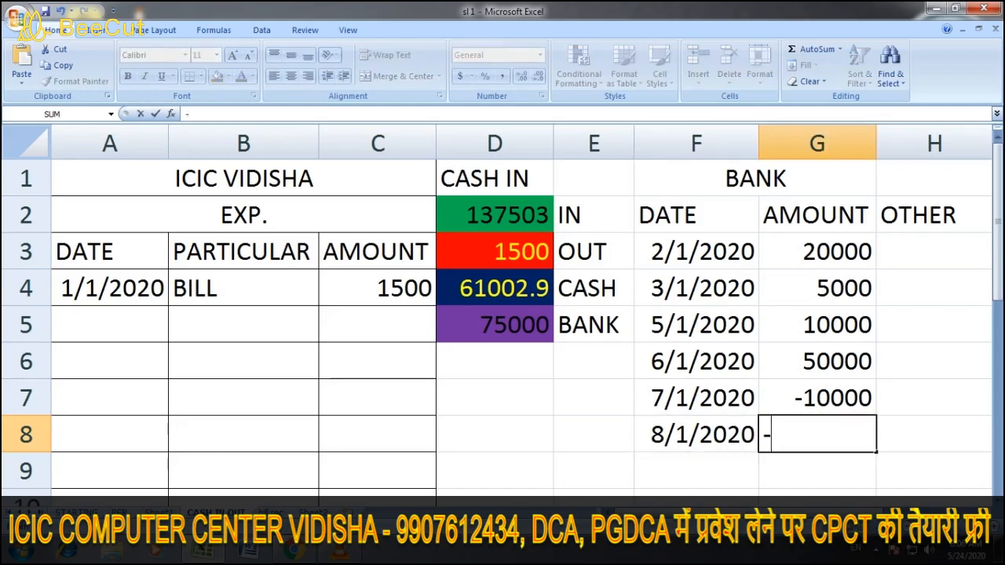
pyautogui.write('5000')
pyautogui.press('Return')
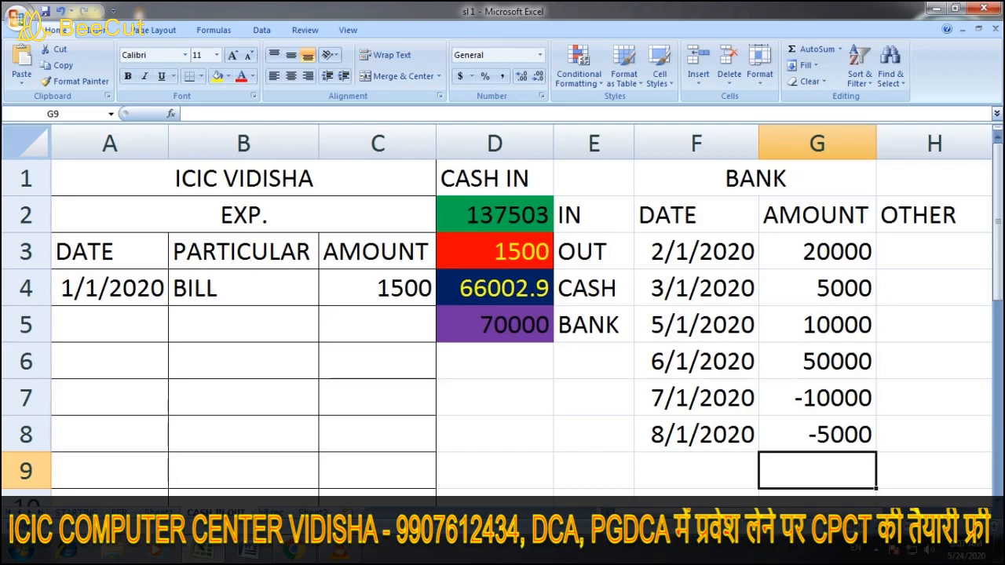
# Add a BILL expense with the amount 2000 in row 5 of the EXP. table
pyautogui.click(244, 324)
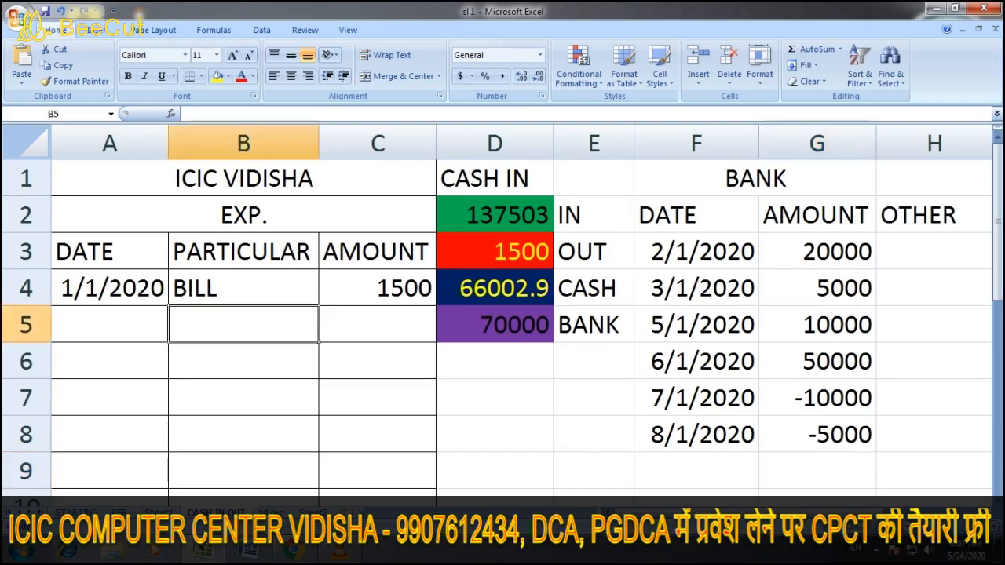
pyautogui.write('BILL')
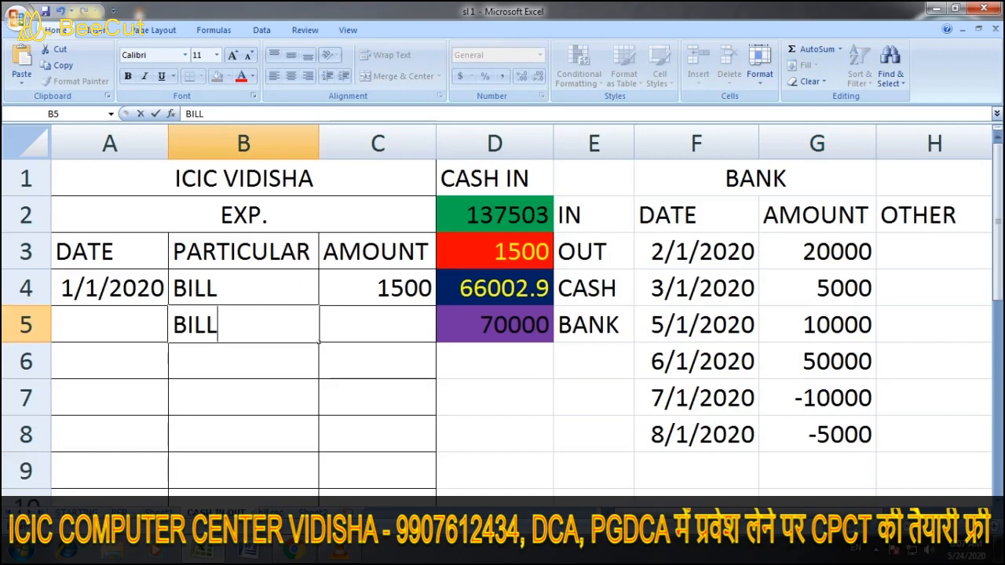
pyautogui.press('Tab')
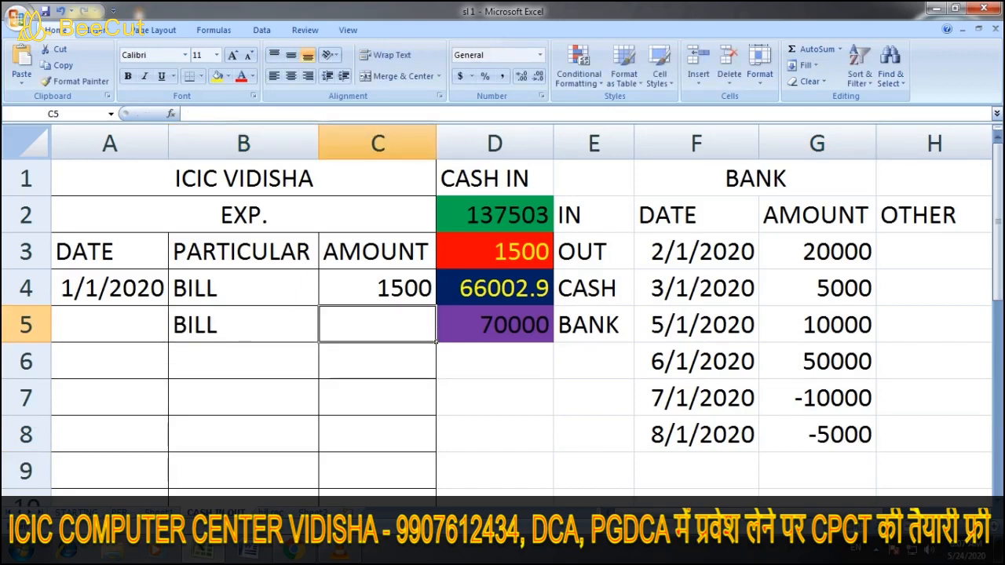
pyautogui.write('2000')
pyautogui.press('Return')
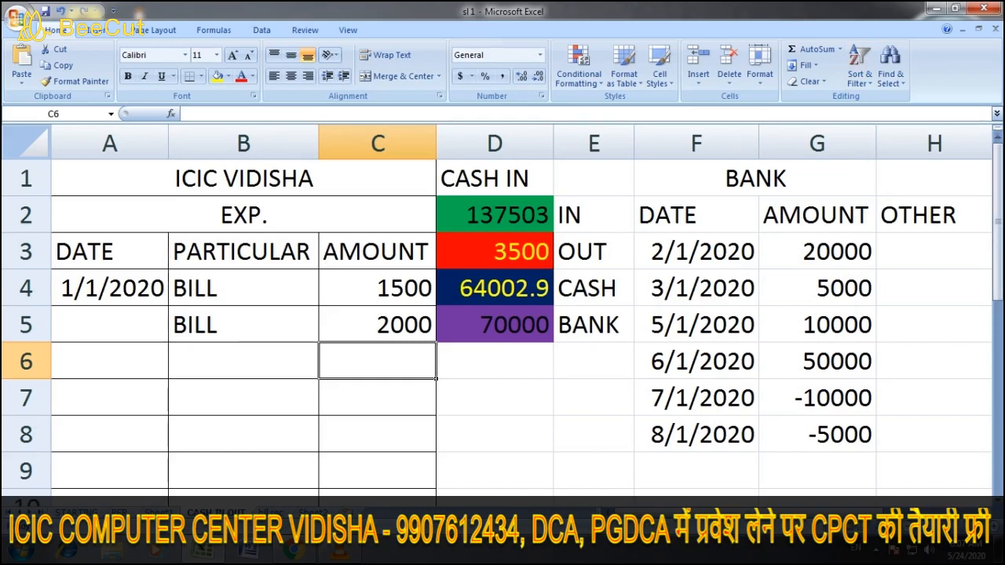
# Fill the entire sheet with a dark grey background colour
pyautogui.click(27, 144)
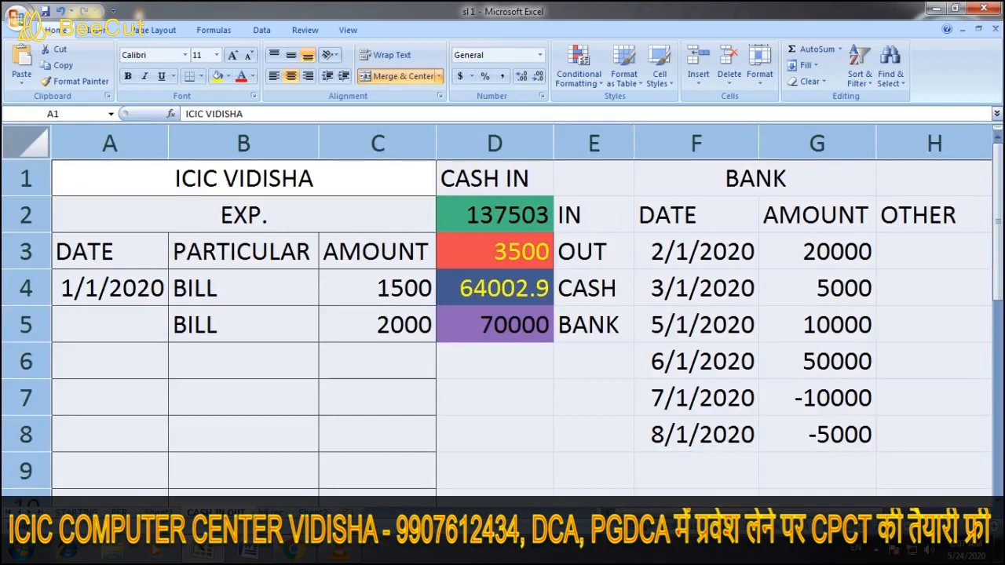
pyautogui.click(228, 76)
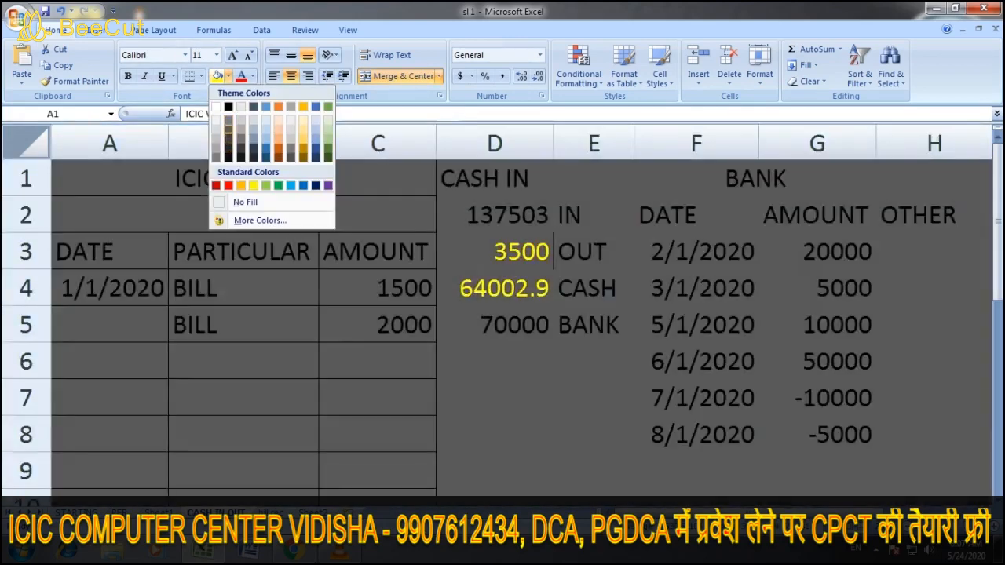
pyautogui.click(227, 129)
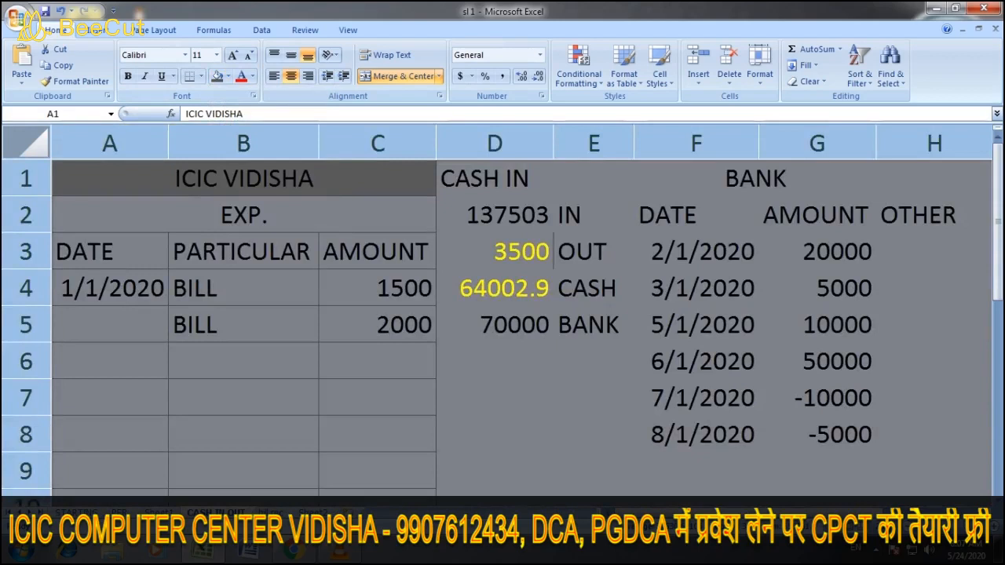
pyautogui.click(243, 361)
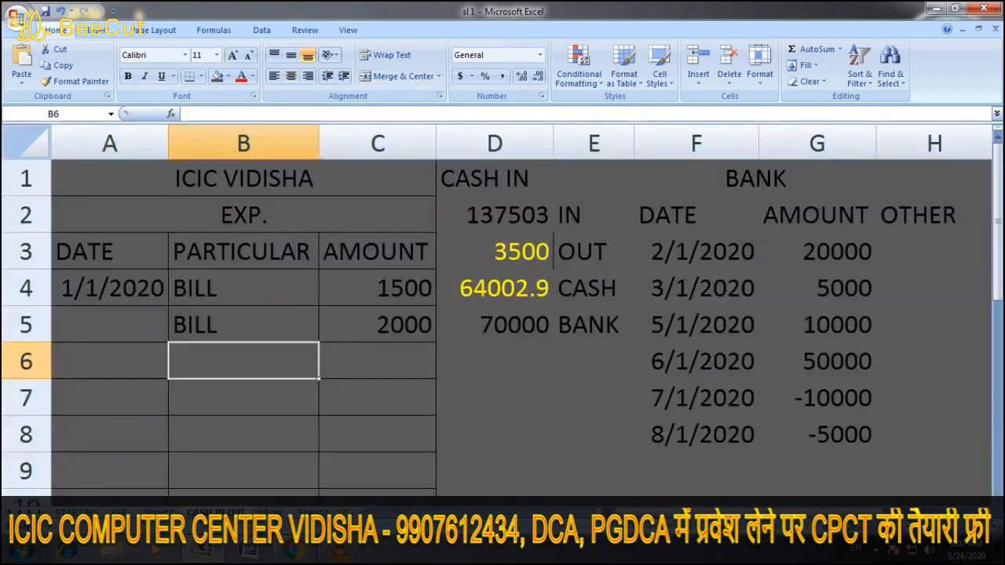
# Fill the merged ICIC VIDISHA title cell in row 1 with light orange
pyautogui.click(243, 179)
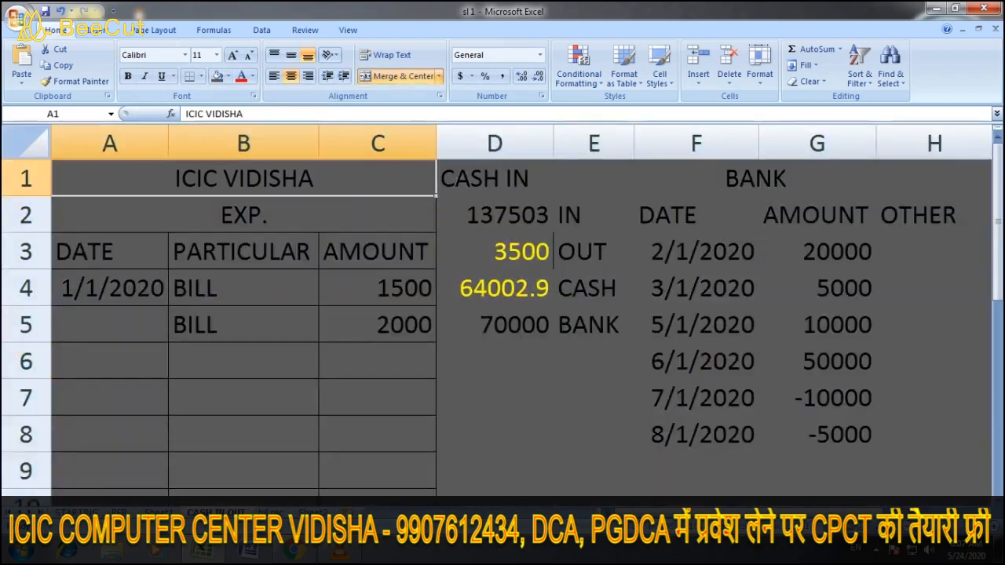
pyautogui.click(227, 76)
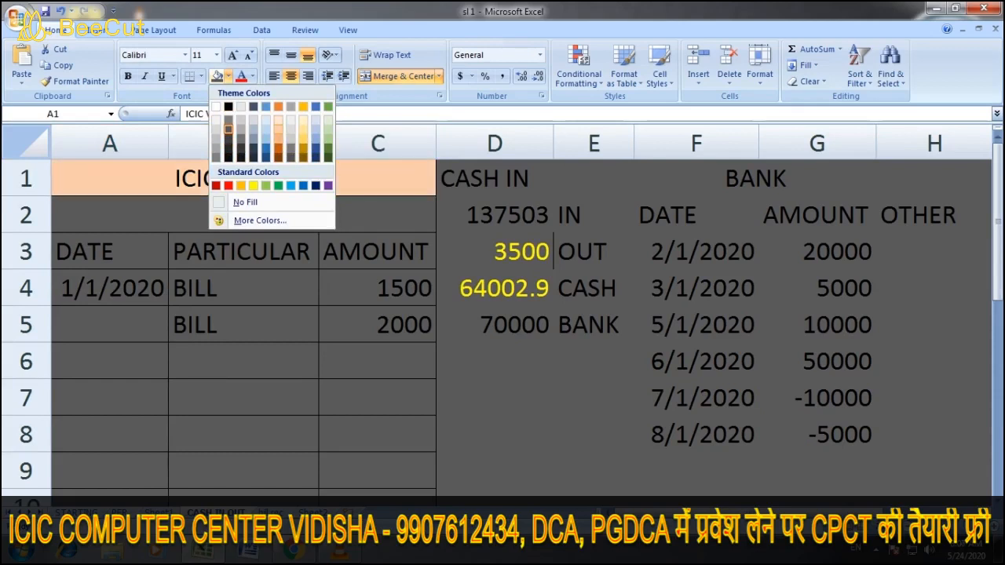
pyautogui.click(228, 129)
pyautogui.click(243, 287)
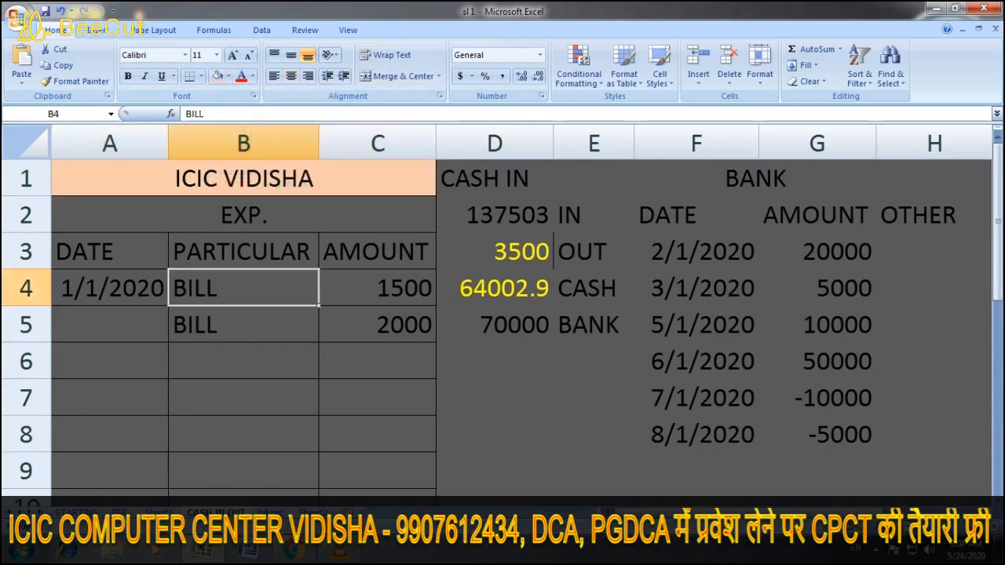
# Fill the EXP. heading and the DATE, PARTICULAR and AMOUNT headers in A2:C3 with light gold
pyautogui.click(244, 215)
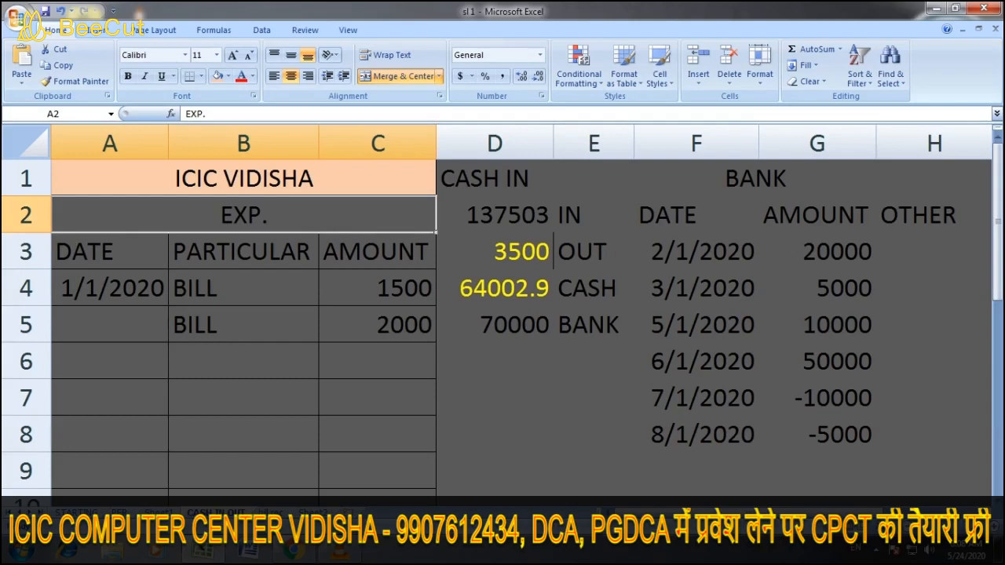
pyautogui.hotkey('shift', 'Down')
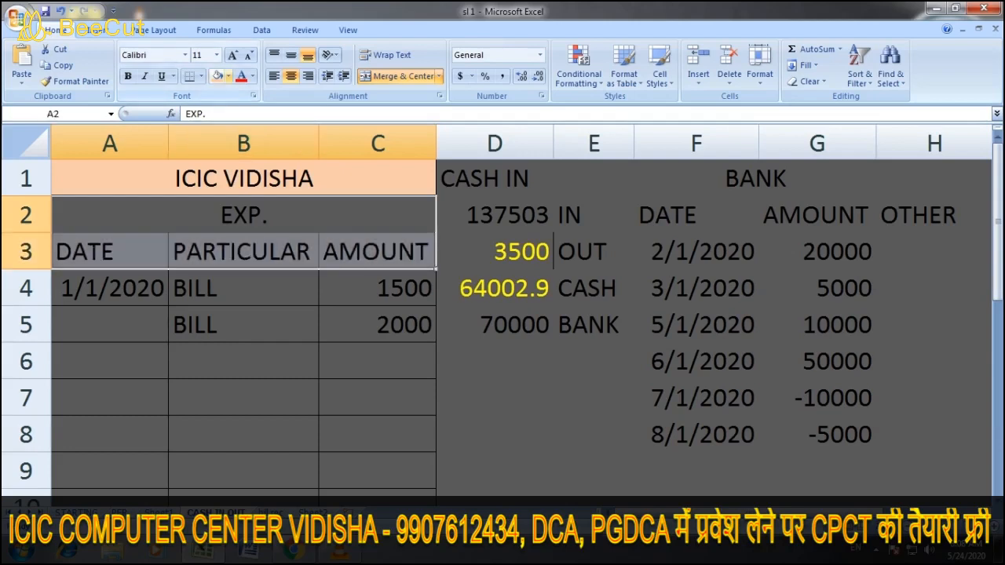
pyautogui.click(227, 77)
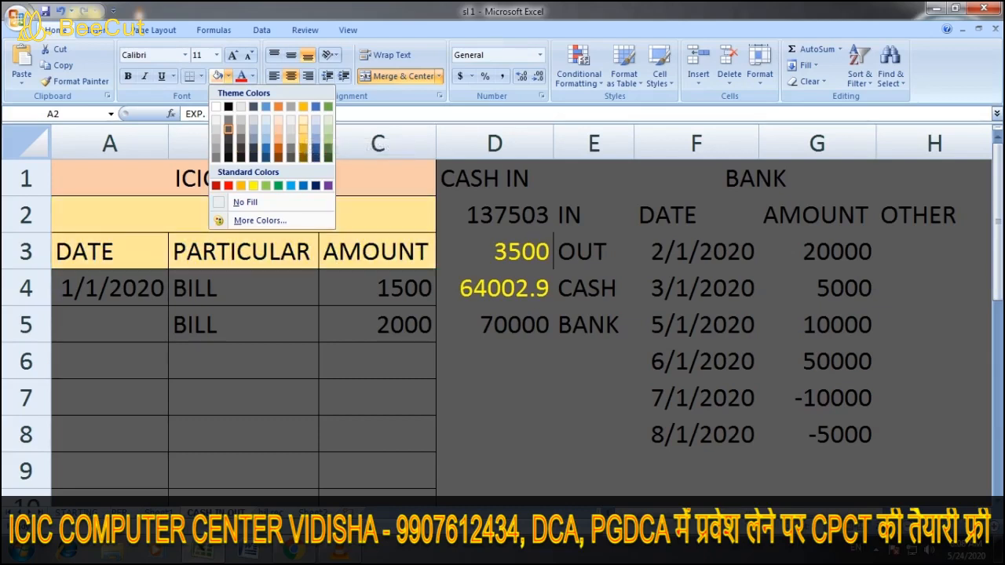
pyautogui.click(227, 129)
pyautogui.click(243, 324)
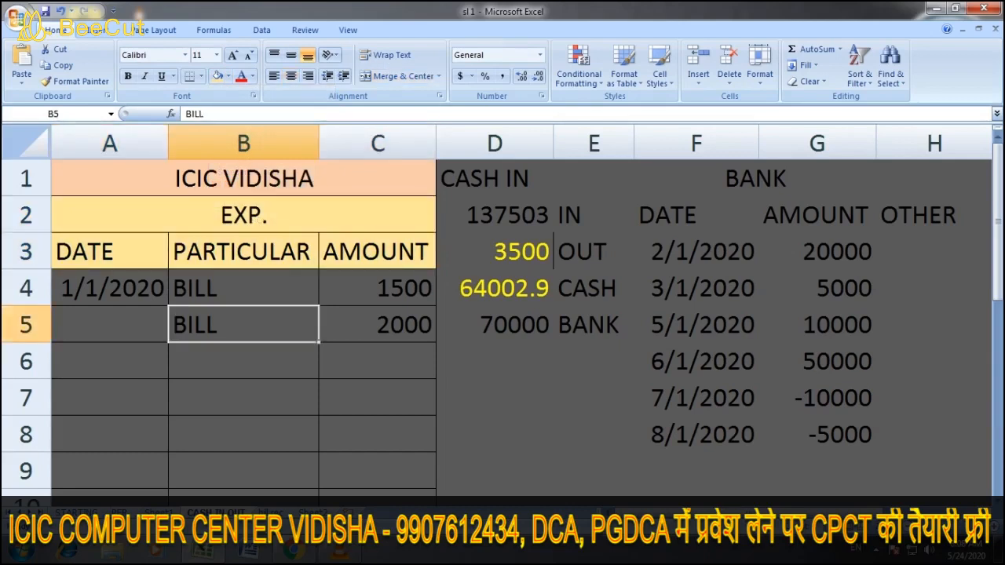
# Set the font colour of the entire sheet to yellow
pyautogui.click(244, 397)
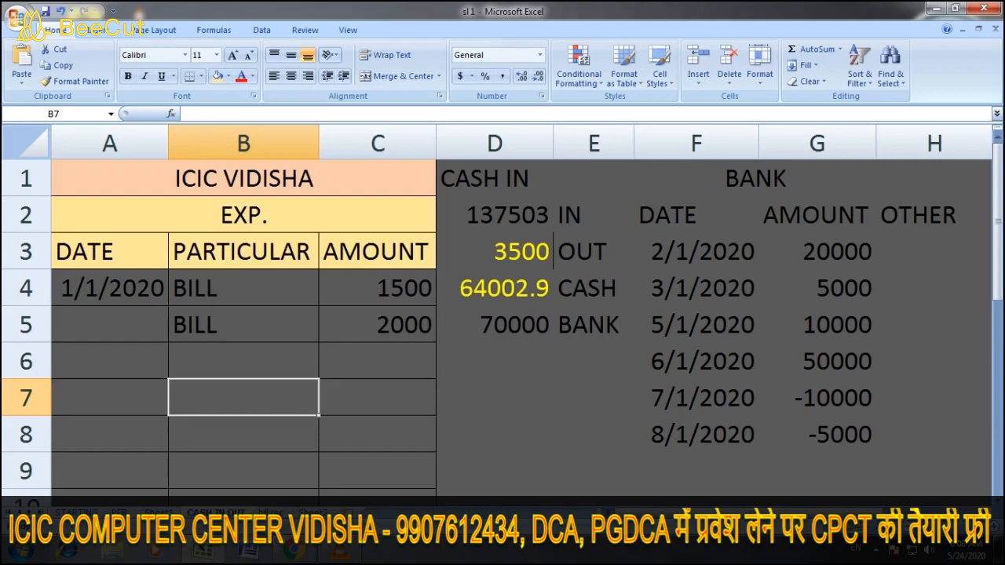
pyautogui.click(109, 143)
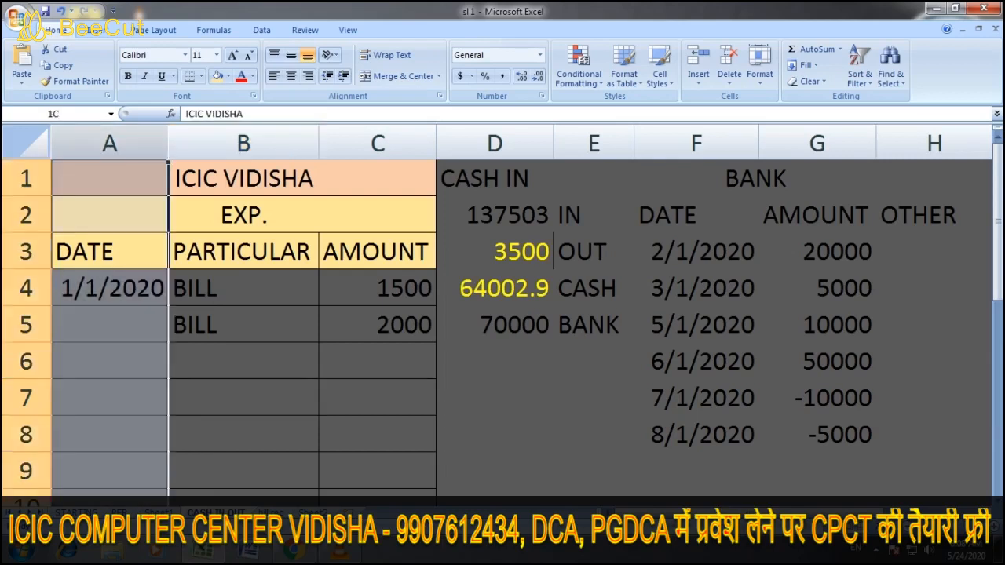
pyautogui.hotkey('ctrl', 'z')
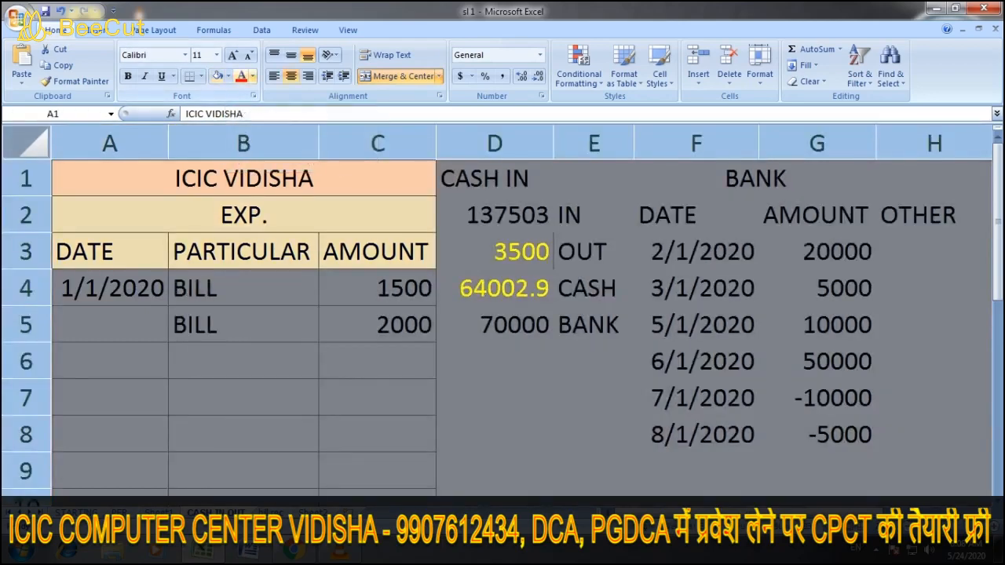
pyautogui.click(252, 76)
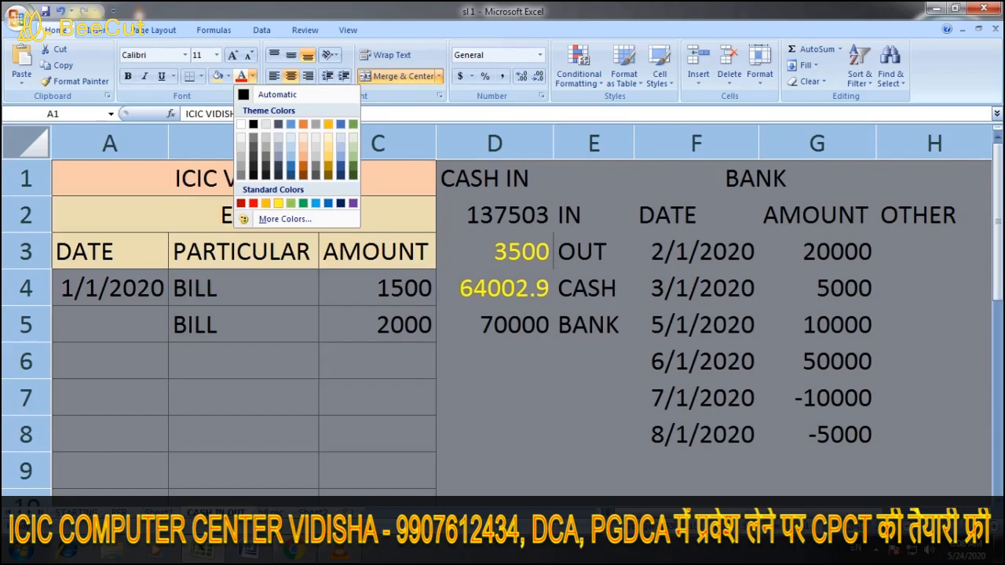
pyautogui.click(277, 203)
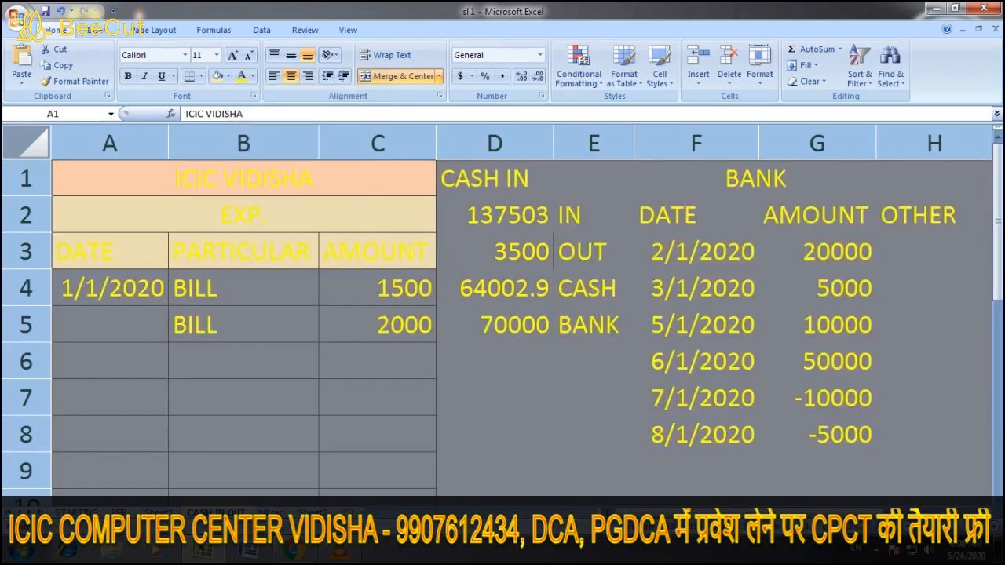
pyautogui.click(243, 360)
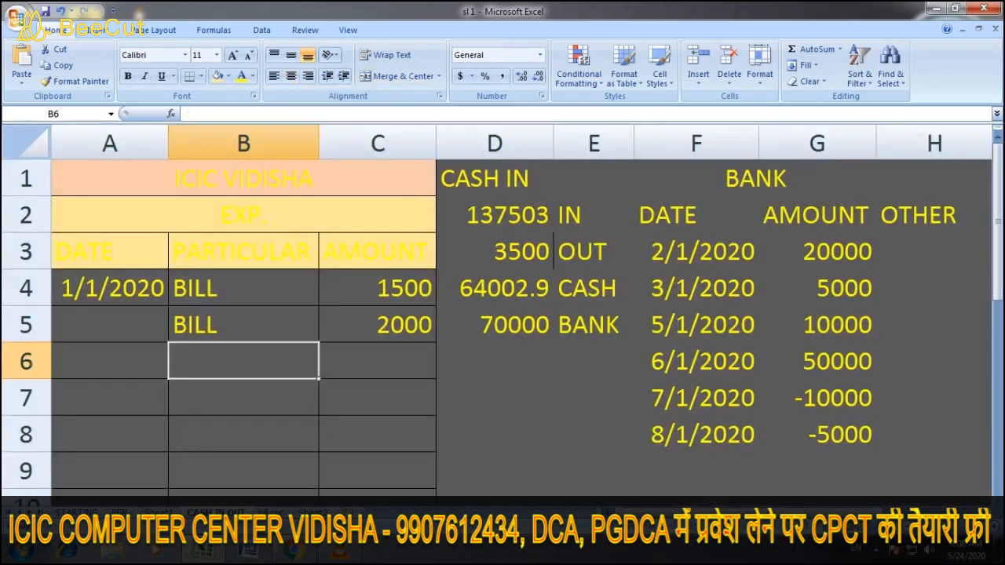
# Set the font colour of the entire sheet to white
pyautogui.click(25, 143)
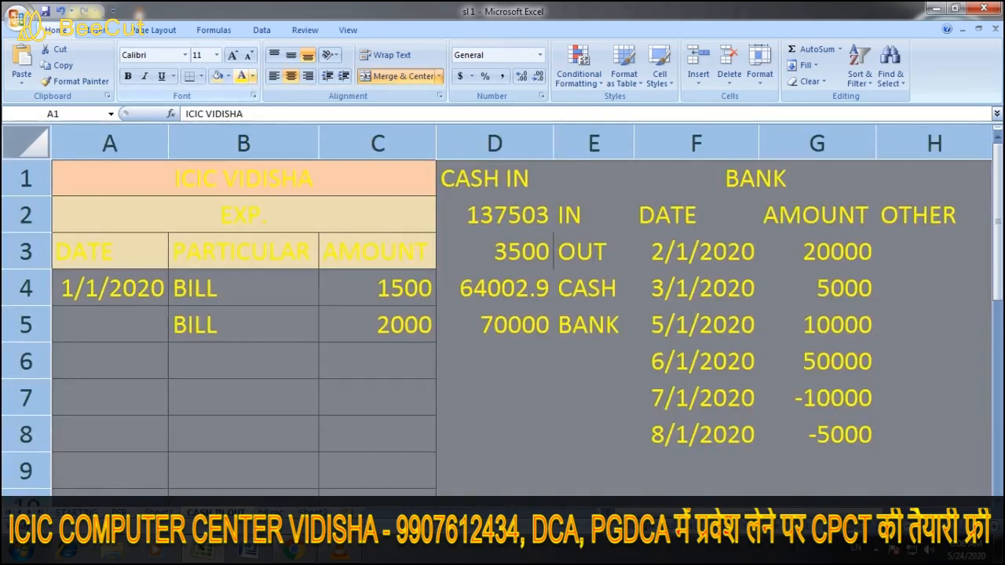
pyautogui.click(252, 75)
pyautogui.click(248, 118)
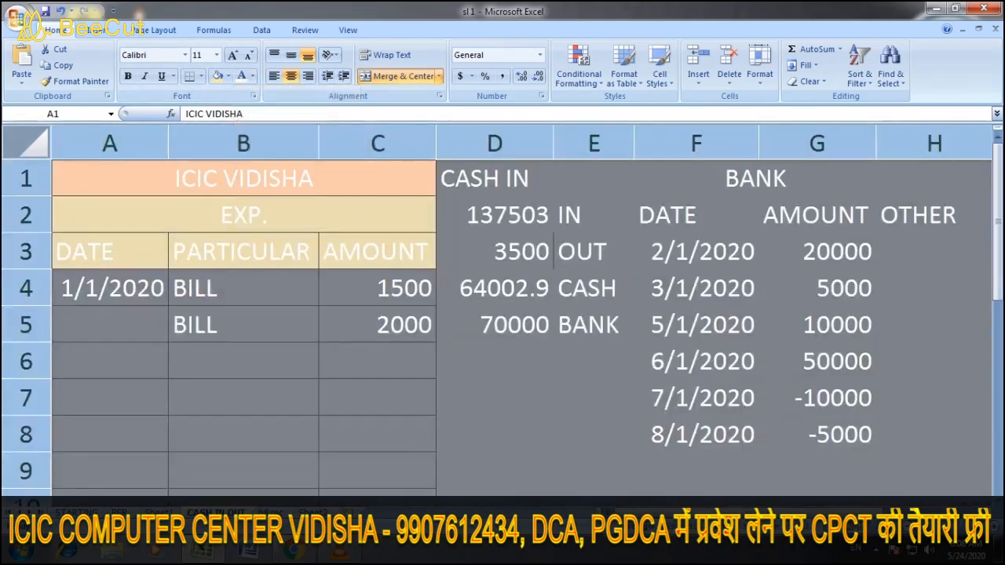
pyautogui.click(252, 75)
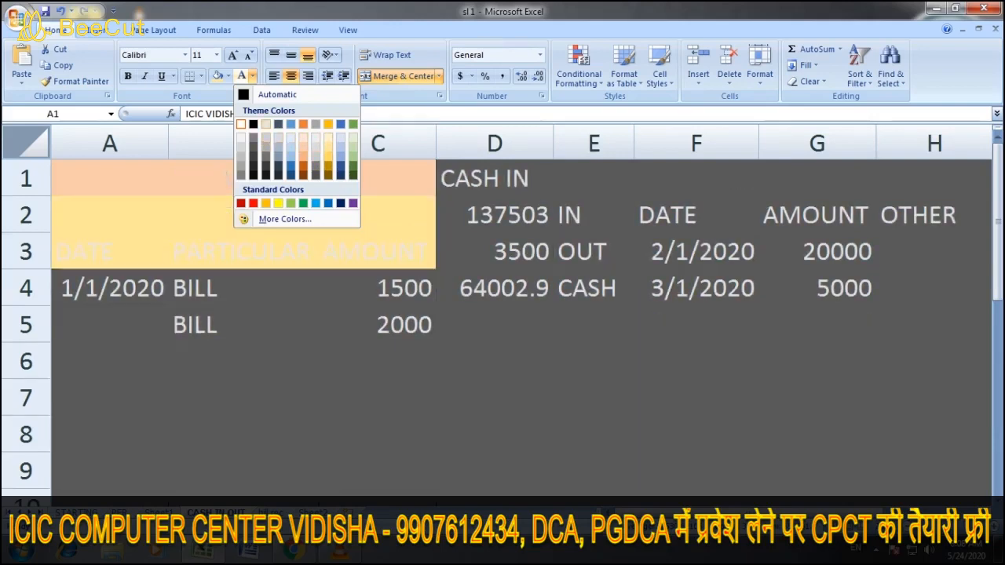
pyautogui.click(241, 124)
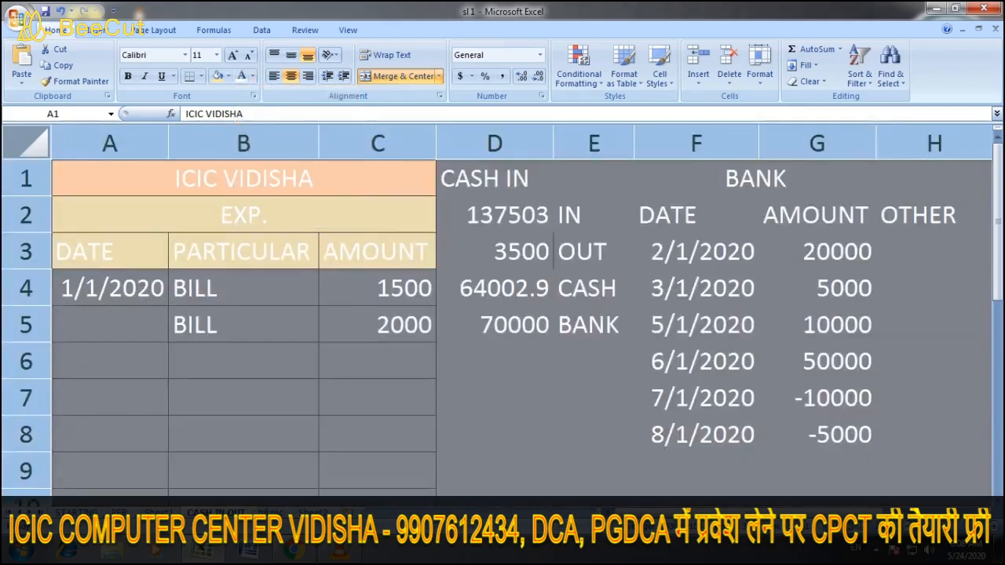
pyautogui.click(243, 397)
# Set the font colour of the title and header cells A1:C3 to black
pyautogui.moveTo(427, 184); pyautogui.dragTo(436, 267)
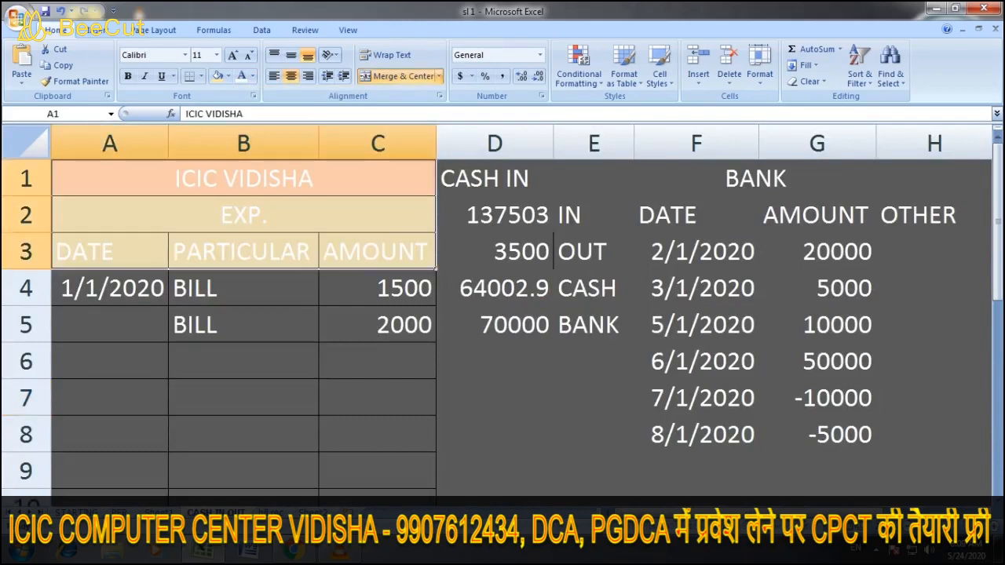
pyautogui.click(252, 77)
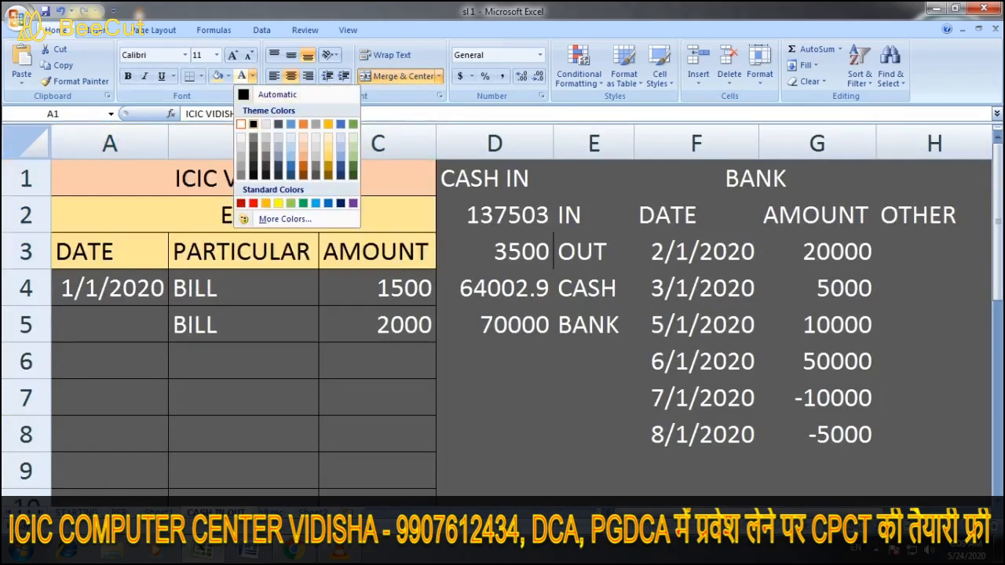
pyautogui.click(252, 124)
pyautogui.click(244, 324)
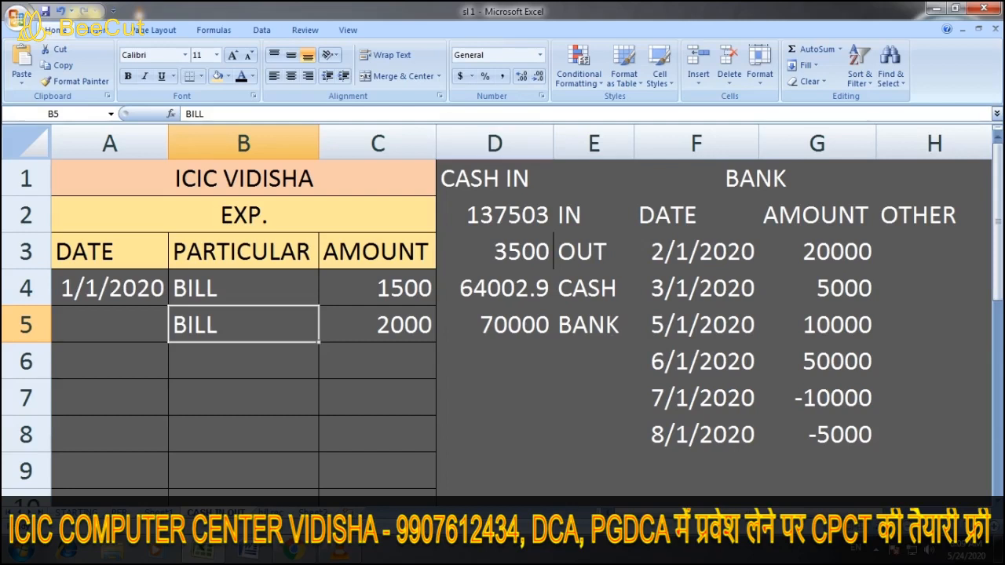
# Fill the IN total and its label in D2:E2 with standard green
pyautogui.moveTo(494, 215); pyautogui.dragTo(594, 215)
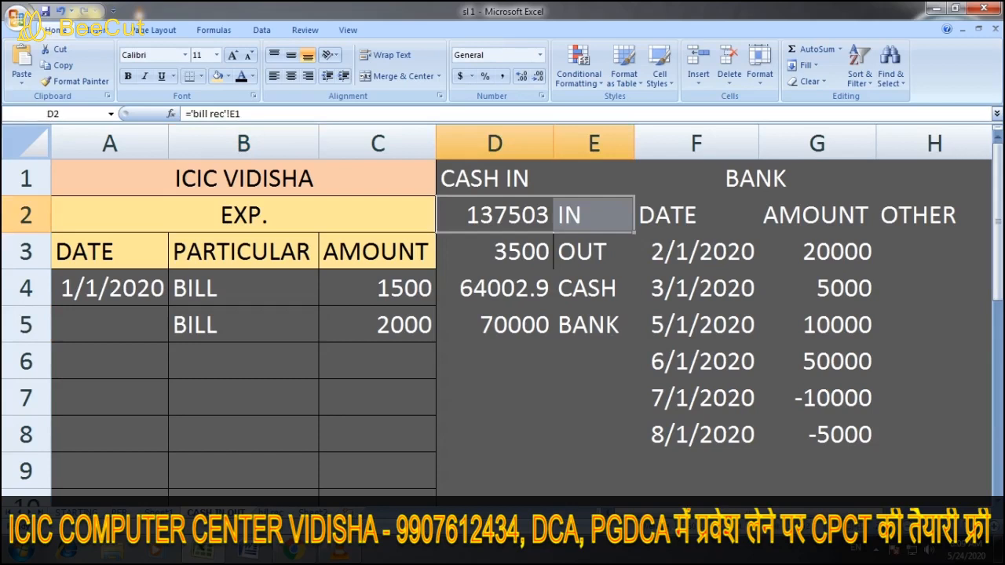
pyautogui.click(227, 76)
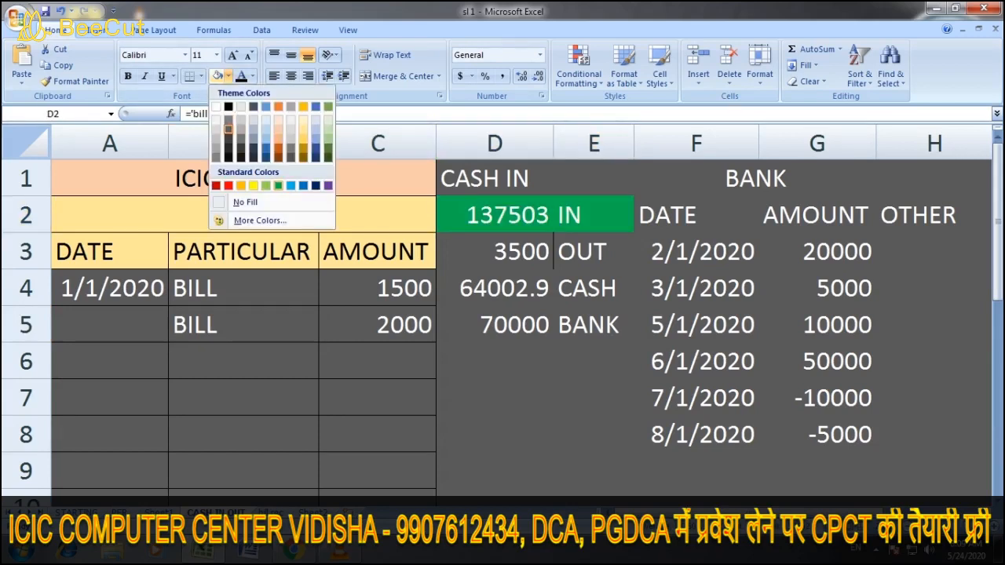
pyautogui.click(278, 185)
# Fill the OUT total and its label in D3:E3 with standard dark red
pyautogui.moveTo(503, 251); pyautogui.dragTo(589, 251)
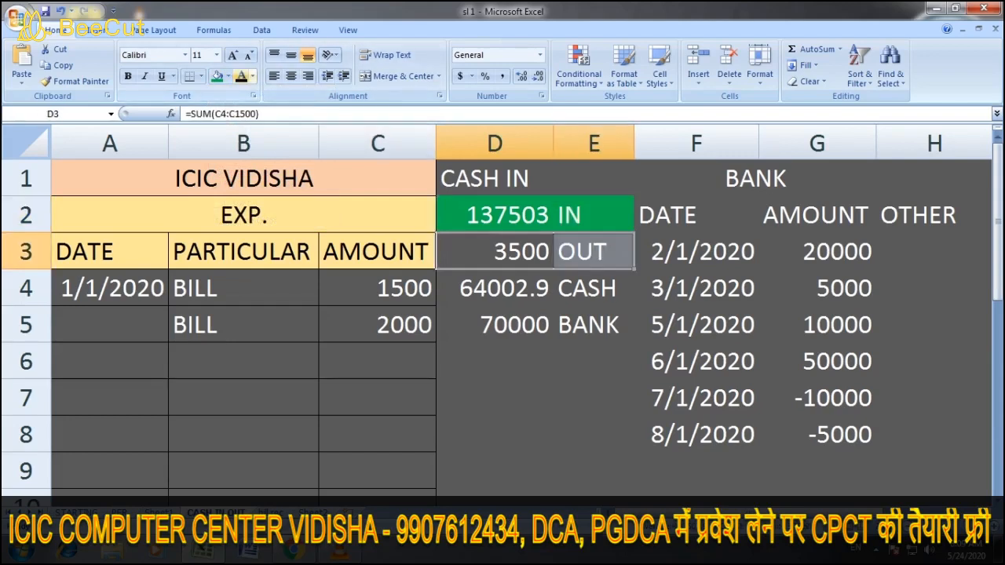
pyautogui.click(227, 76)
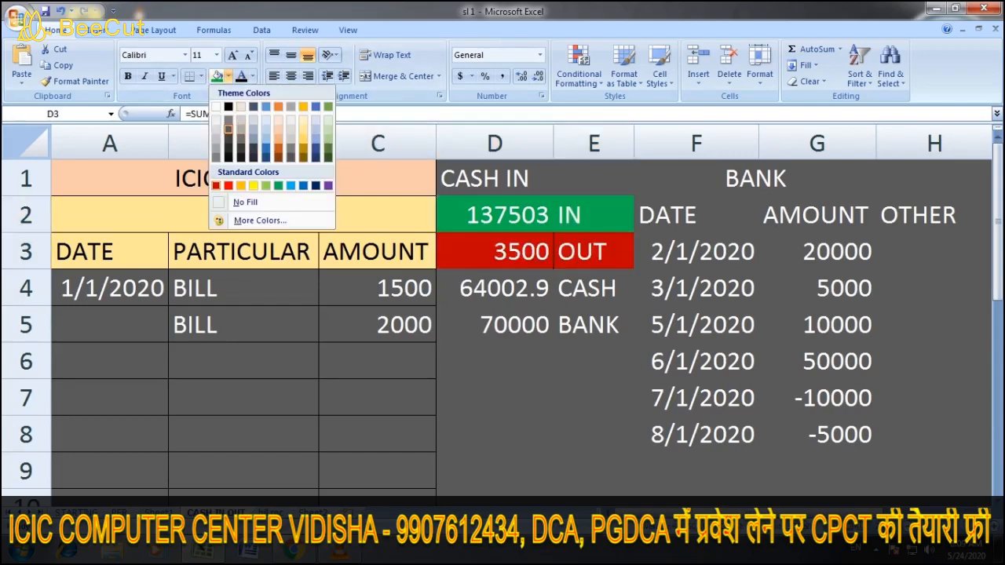
pyautogui.click(228, 186)
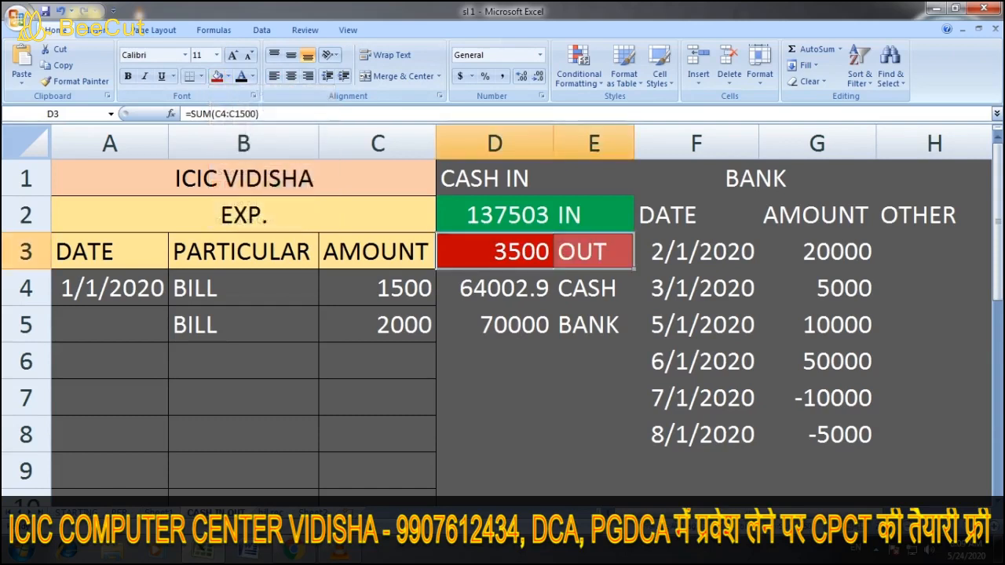
pyautogui.click(494, 361)
# Fill the CASH balance and its label in D4:E4 with standard dark blue
pyautogui.moveTo(494, 288); pyautogui.dragTo(593, 288)
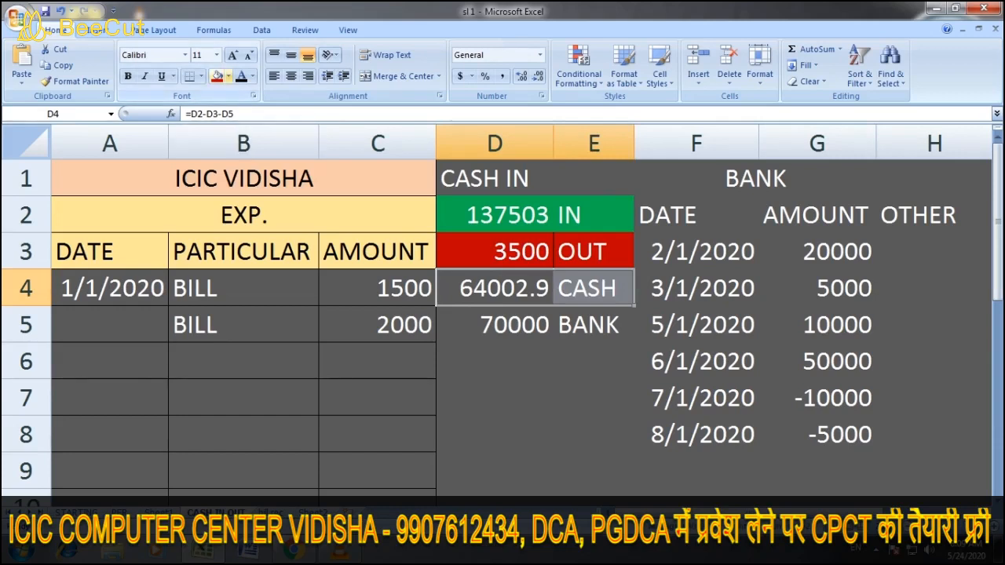
pyautogui.click(228, 77)
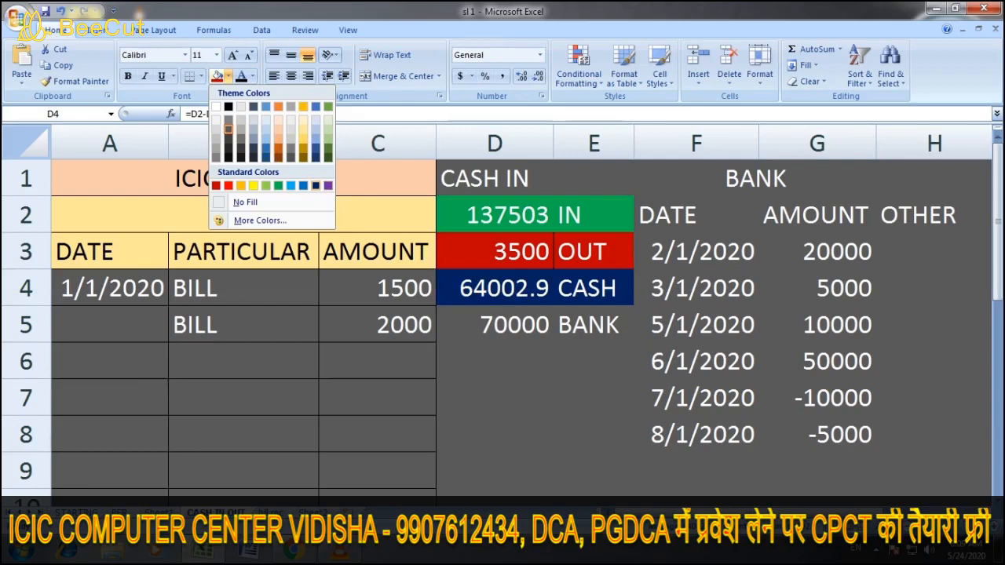
pyautogui.click(315, 185)
pyautogui.click(495, 397)
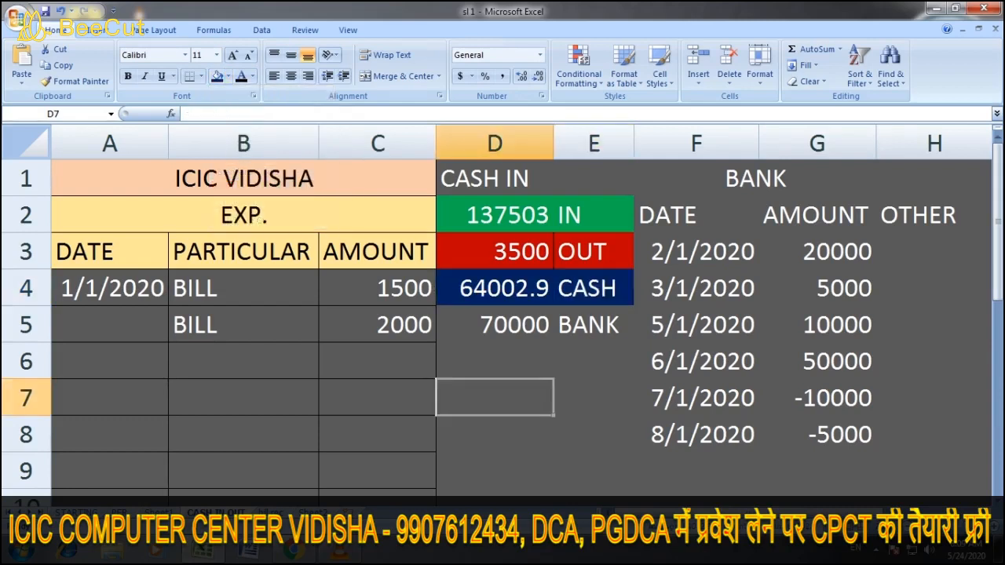
# Fill the BANK balance and its label in D5:E5 with standard purple
pyautogui.moveTo(494, 324); pyautogui.dragTo(594, 324)
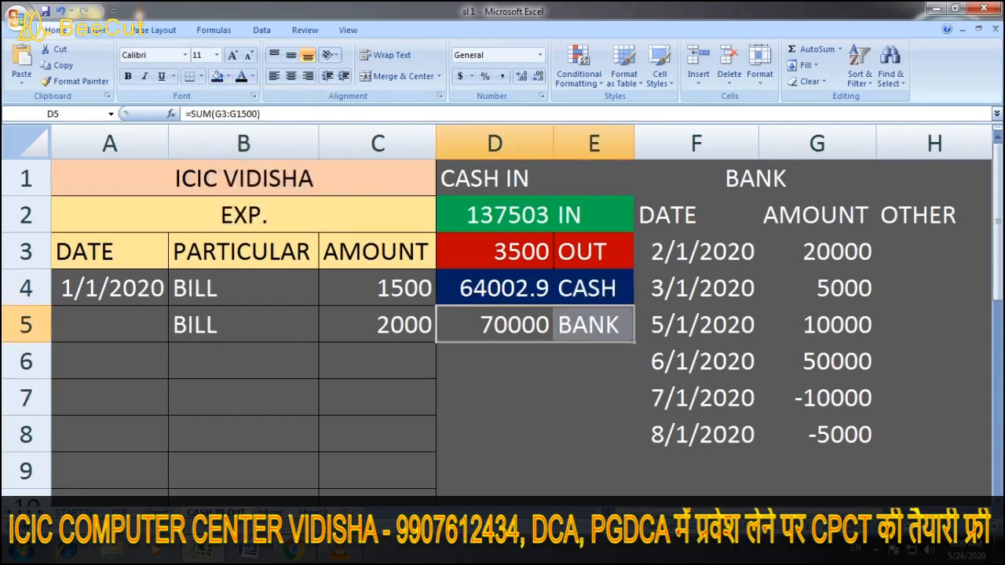
pyautogui.click(228, 76)
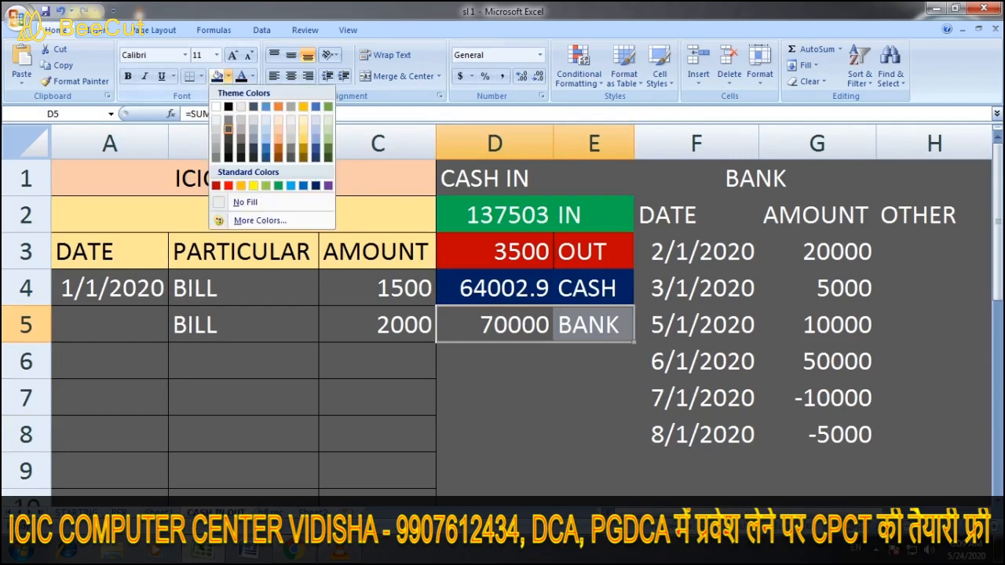
pyautogui.click(330, 185)
pyautogui.click(593, 397)
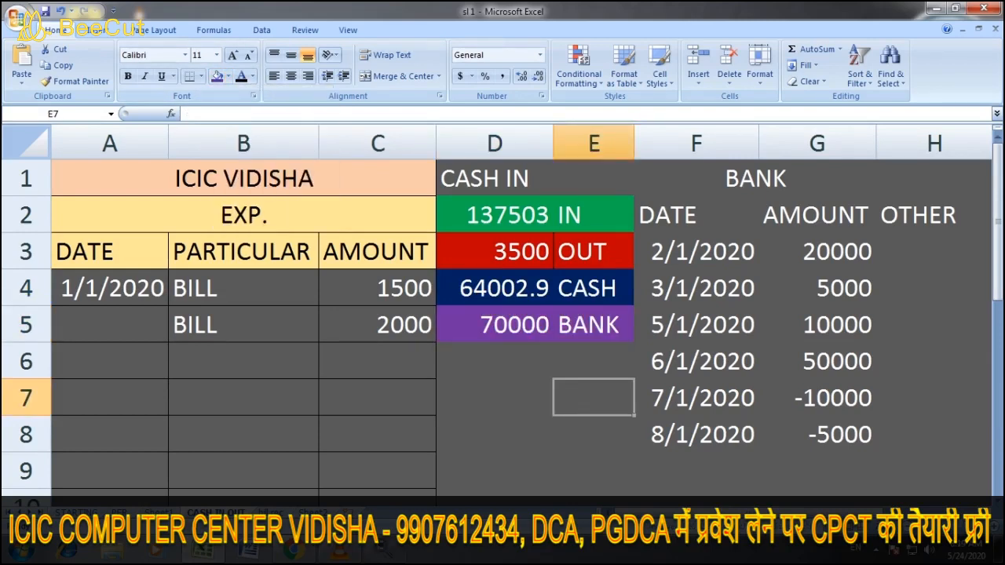
# Change the label in E2 to CASH IN and widen column E to fit the whole text
pyautogui.click(495, 178)
pyautogui.click(593, 178)
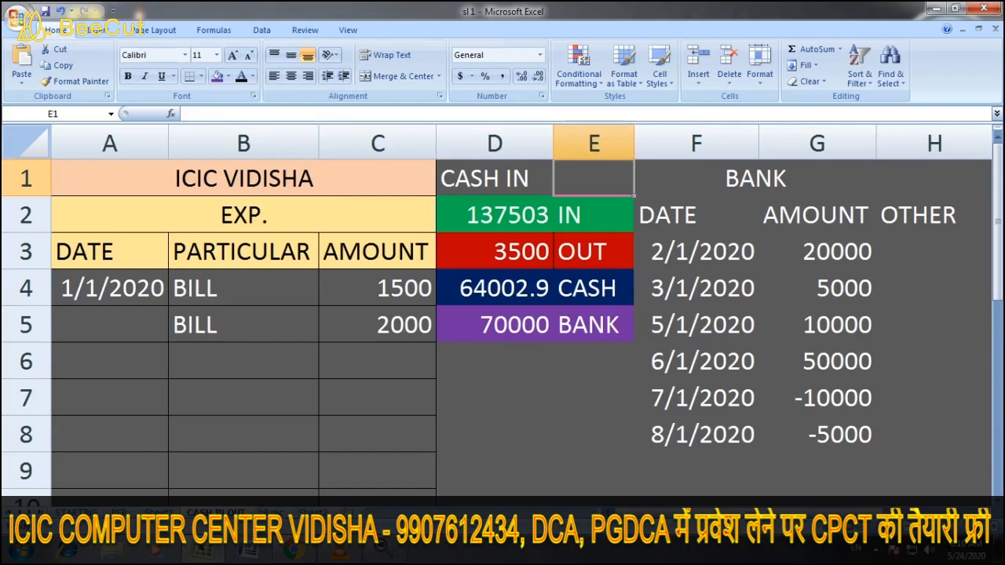
pyautogui.click(495, 178)
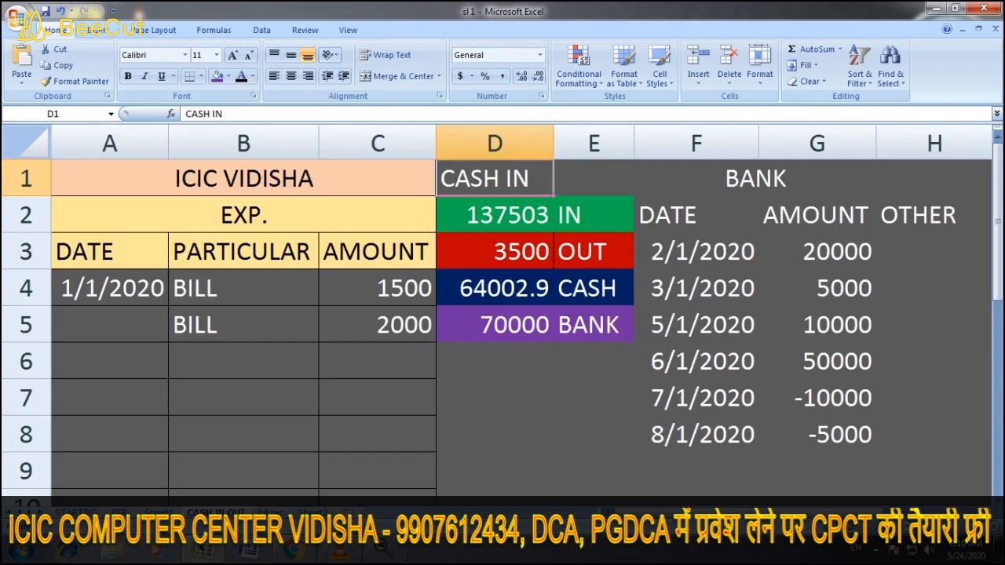
pyautogui.click(593, 214)
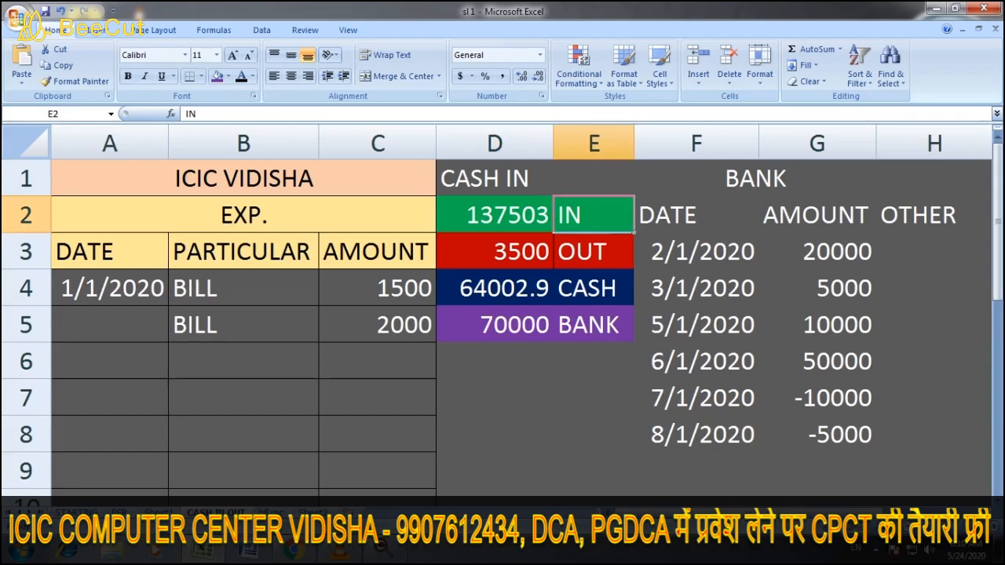
pyautogui.write('CASH')
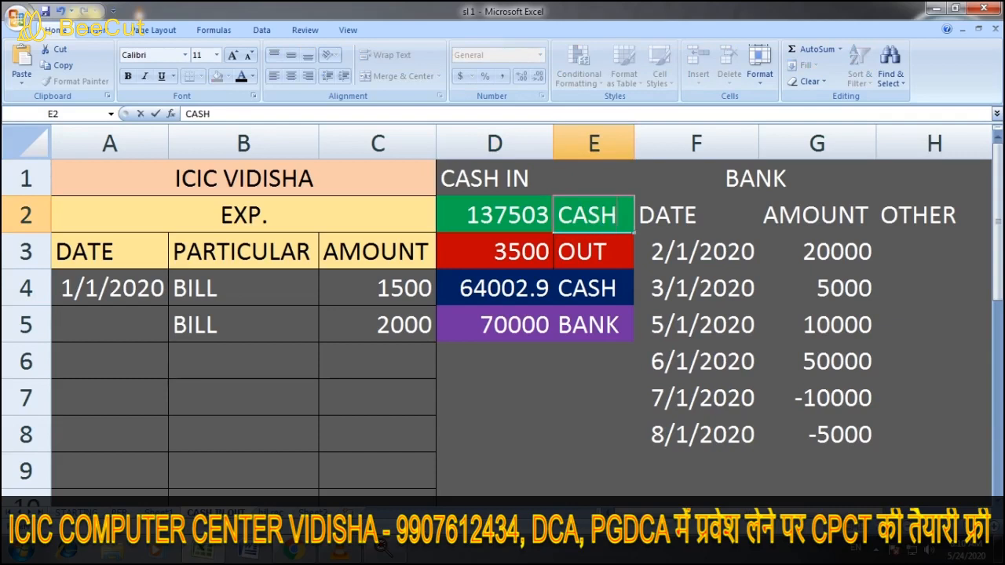
pyautogui.write(' IN')
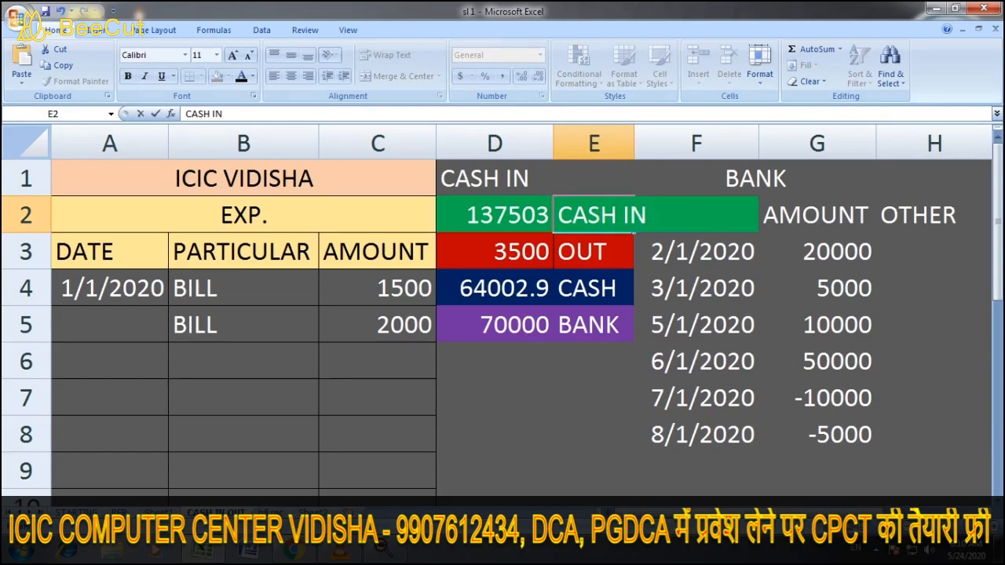
pyautogui.click(593, 470)
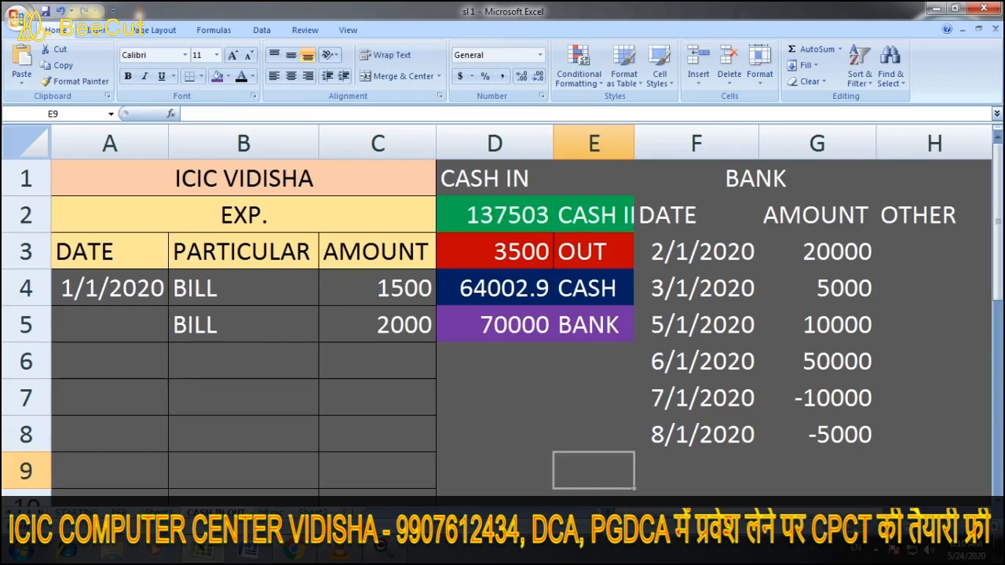
pyautogui.moveTo(634, 144); pyautogui.dragTo(659, 144)
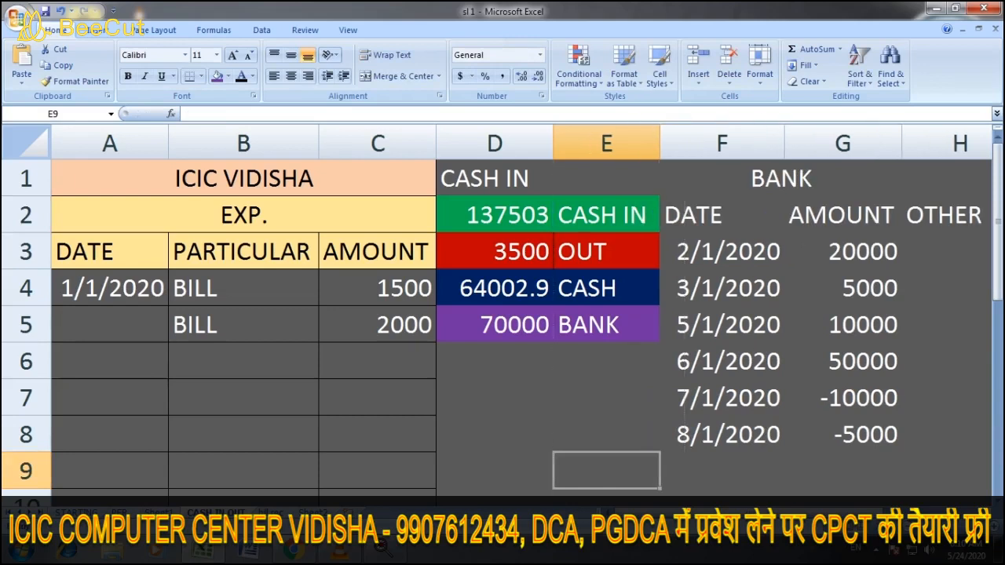
# Delete the CASH IN heading from cell D1
pyautogui.click(494, 178)
pyautogui.press('Delete')
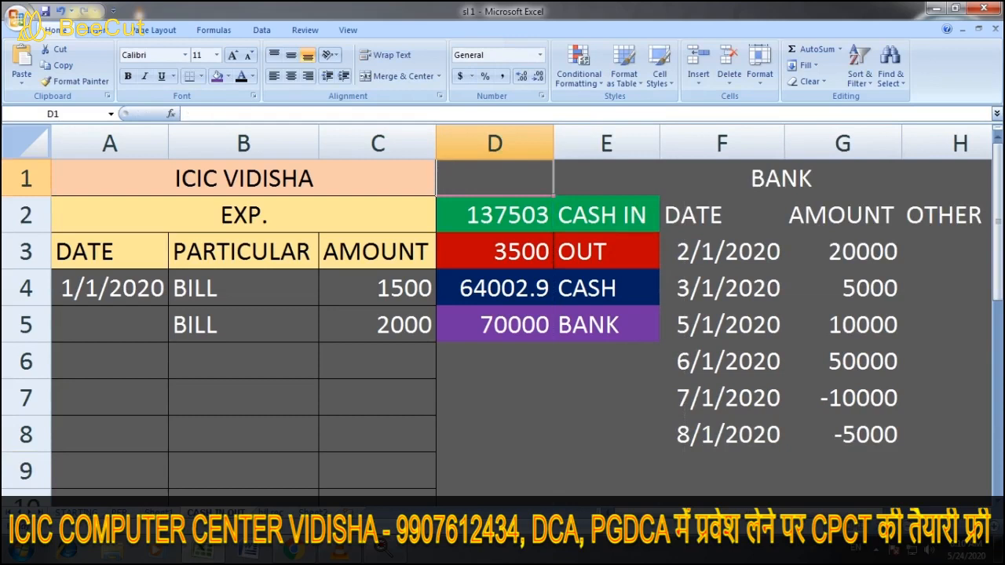
pyautogui.click(605, 433)
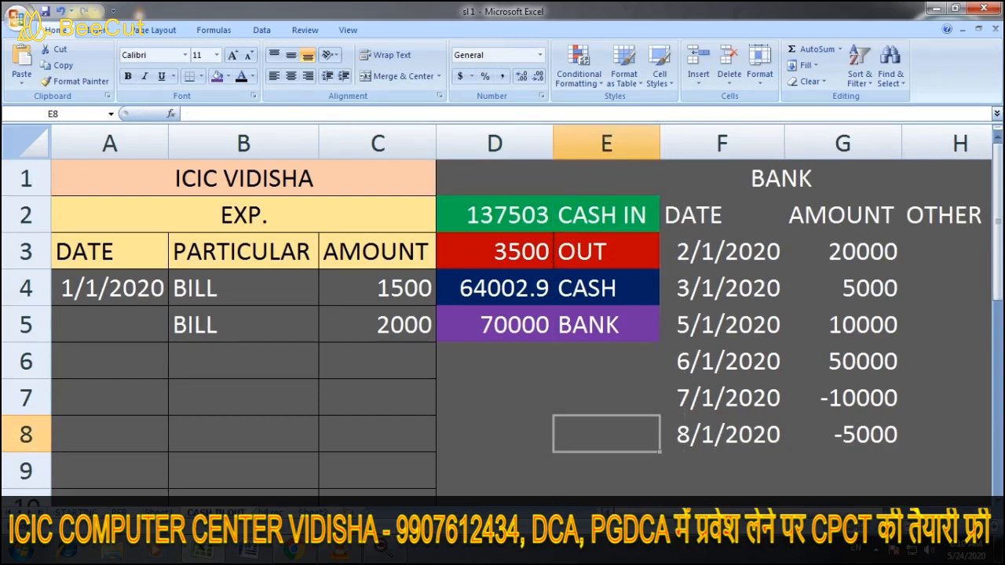
# Fill the BANK title and header cells F1:H2 with the darkest orange theme shade (brown)
pyautogui.hscroll(1, 503, 314)
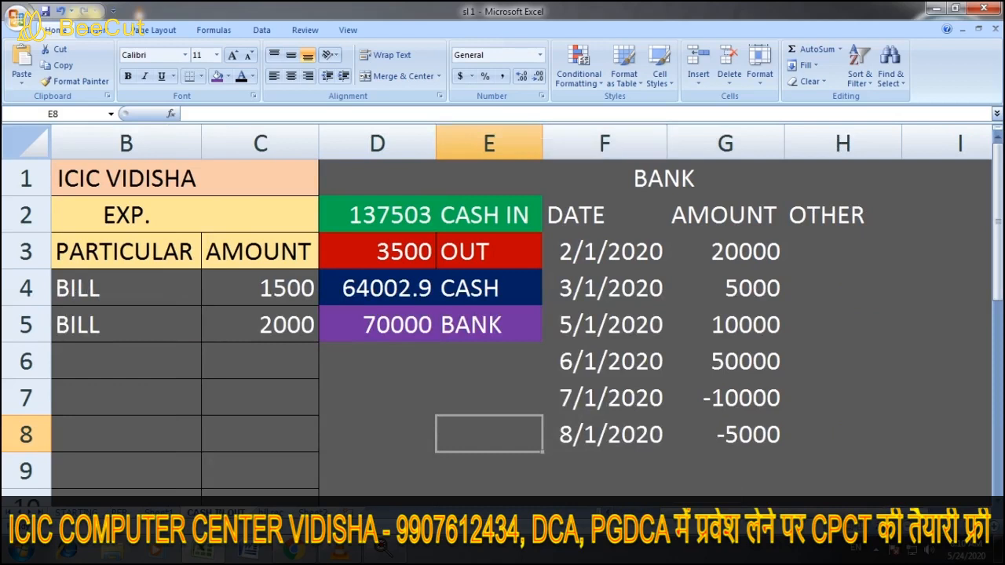
pyautogui.click(627, 179)
pyautogui.moveTo(628, 179); pyautogui.dragTo(842, 215)
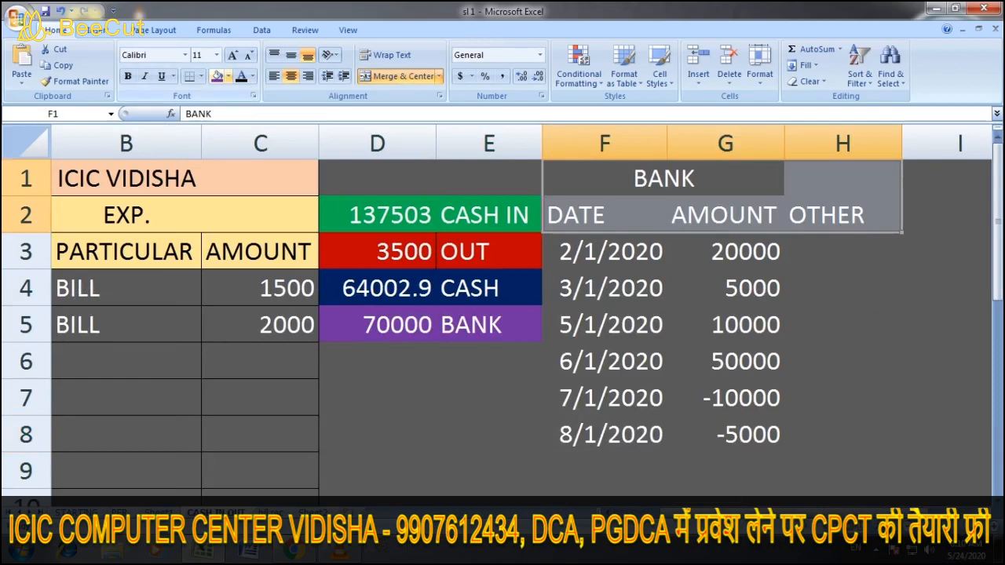
pyautogui.click(216, 76)
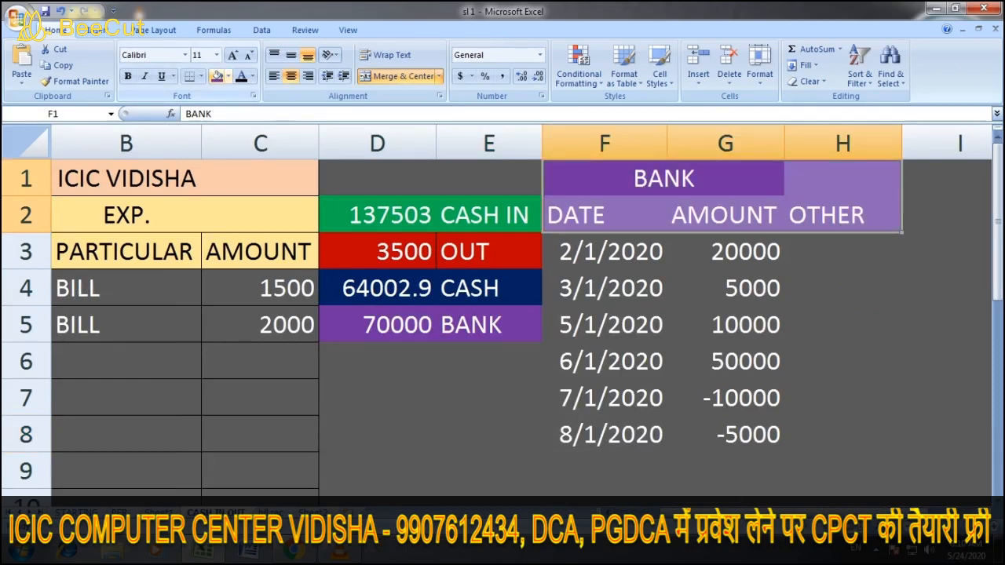
pyautogui.click(228, 76)
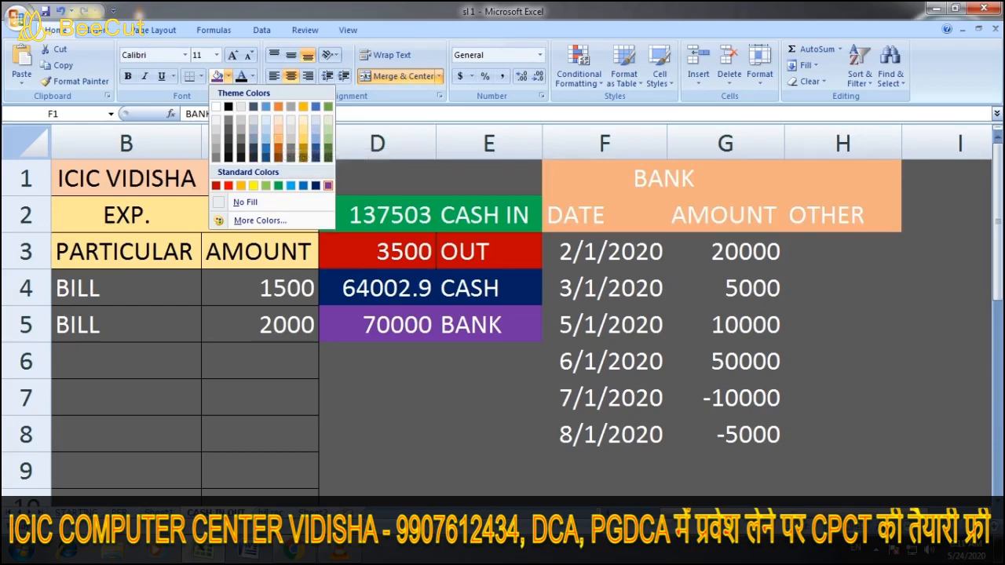
pyautogui.click(278, 156)
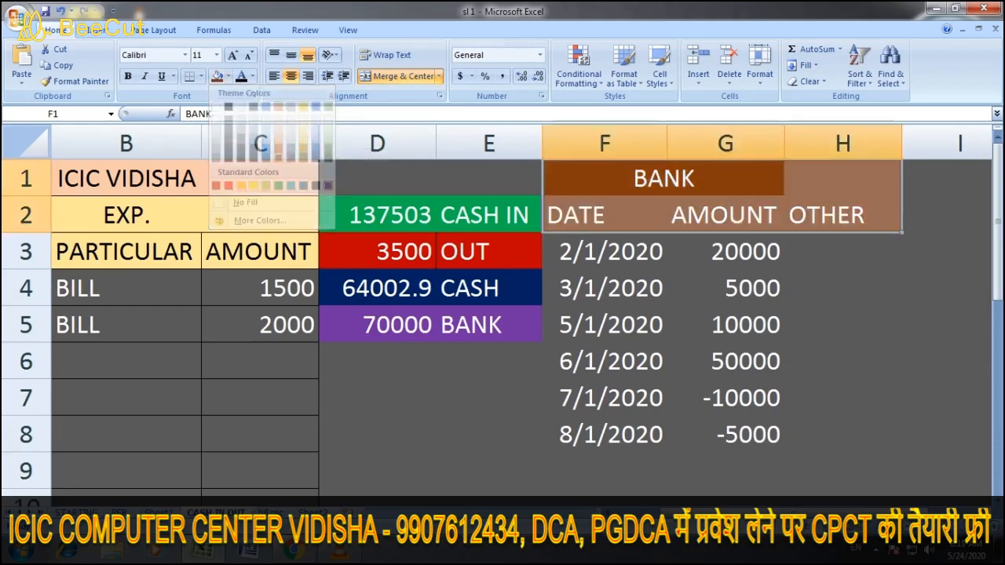
pyautogui.click(842, 324)
pyautogui.click(726, 324)
pyautogui.moveTo(605, 251); pyautogui.dragTo(842, 434)
pyautogui.click(377, 397)
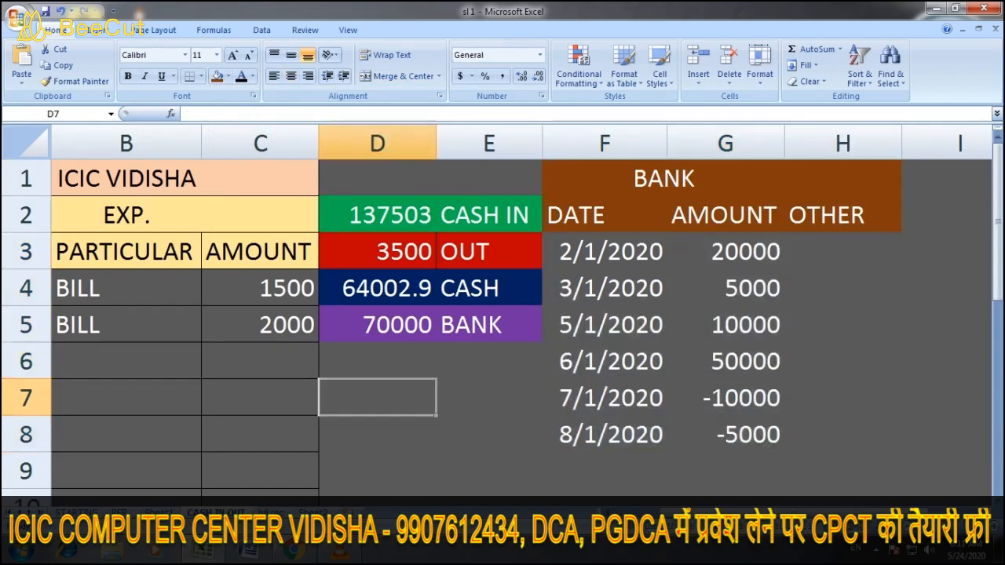
# Apply All Borders to every cell of the sheet
pyautogui.click(25, 143)
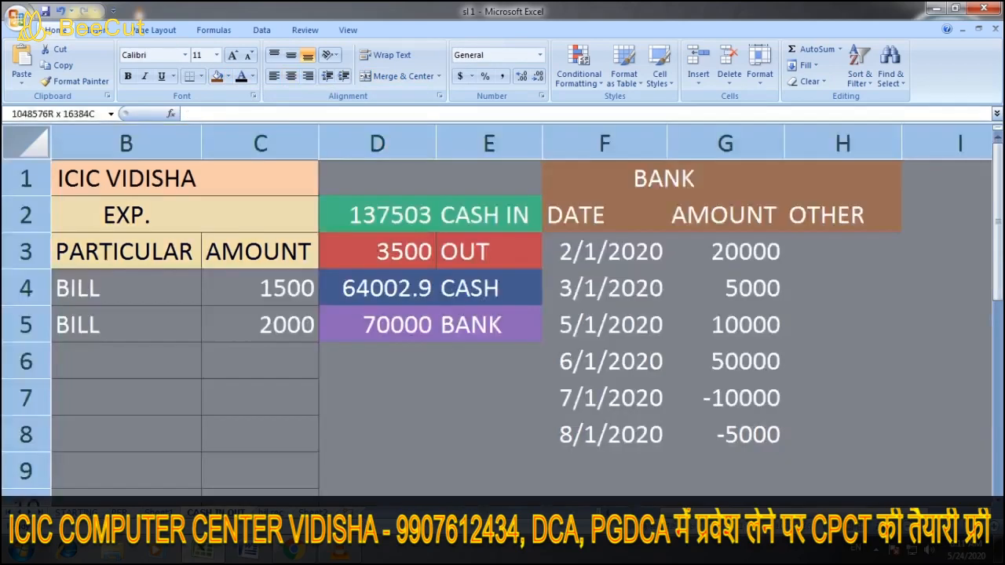
pyautogui.click(201, 76)
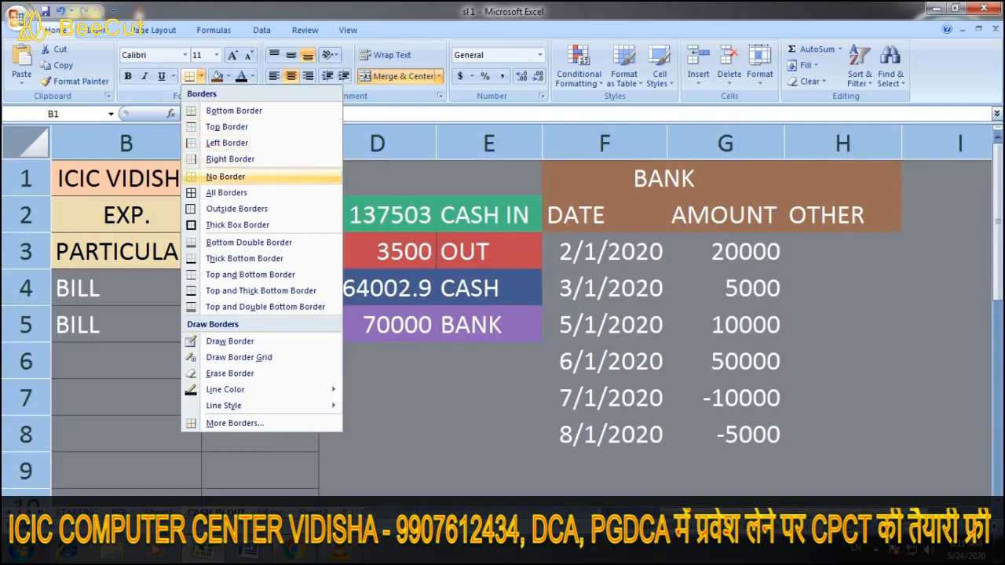
pyautogui.click(226, 192)
pyautogui.click(842, 361)
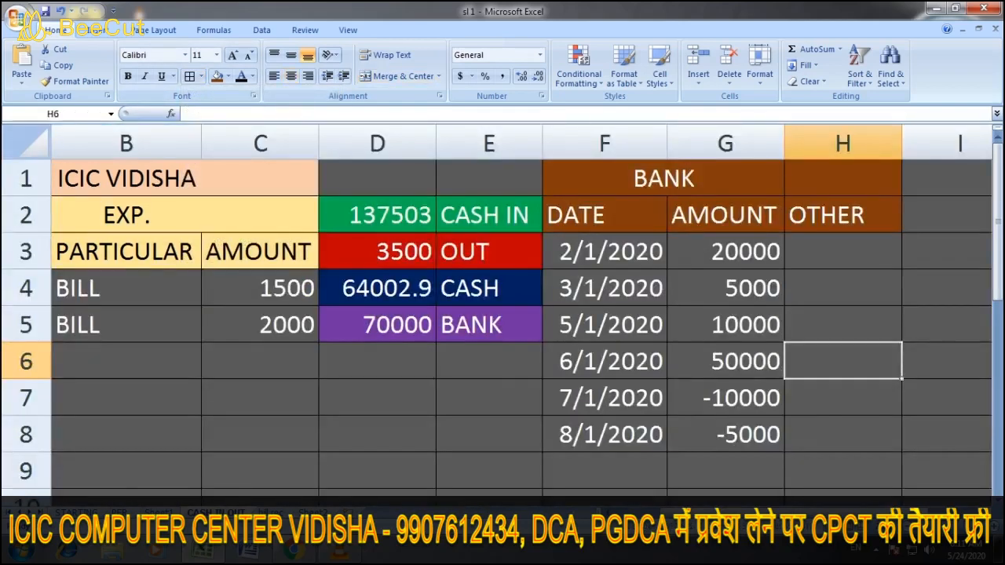
pyautogui.click(842, 251)
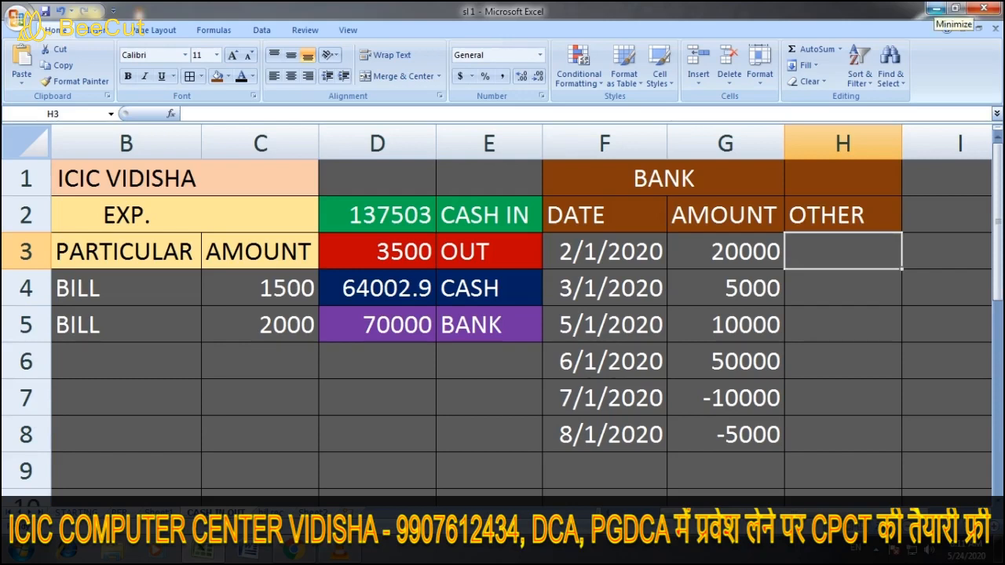
# Minimize the workbook, switch to Google Chrome with a new tab and maximize its window
pyautogui.click(935, 8)
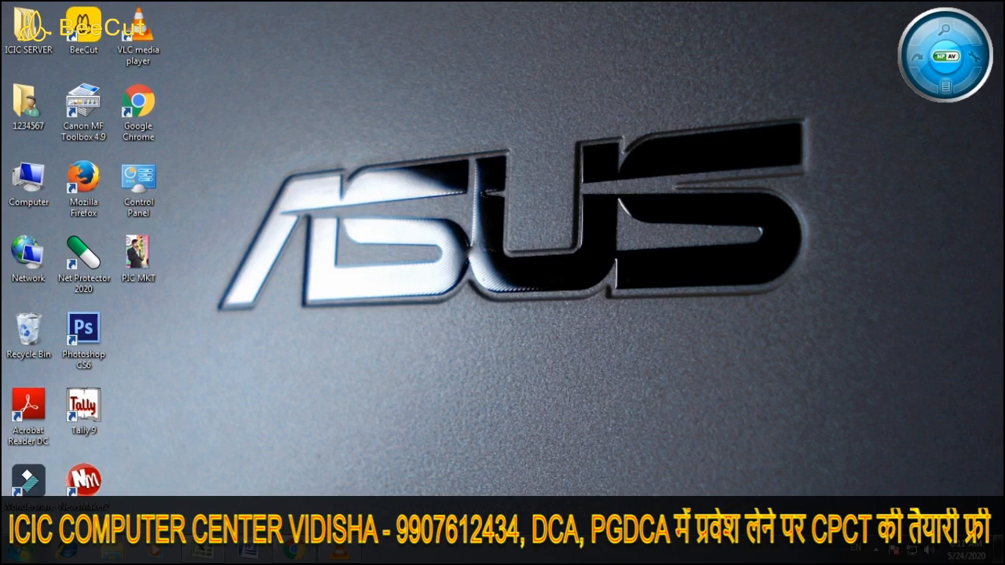
pyautogui.click(18, 553)
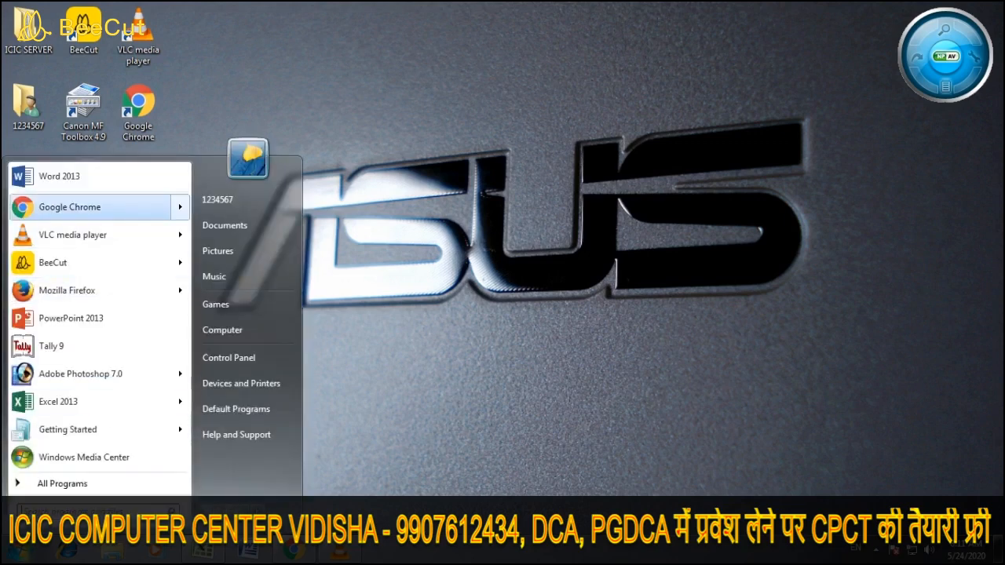
pyautogui.press('Escape')
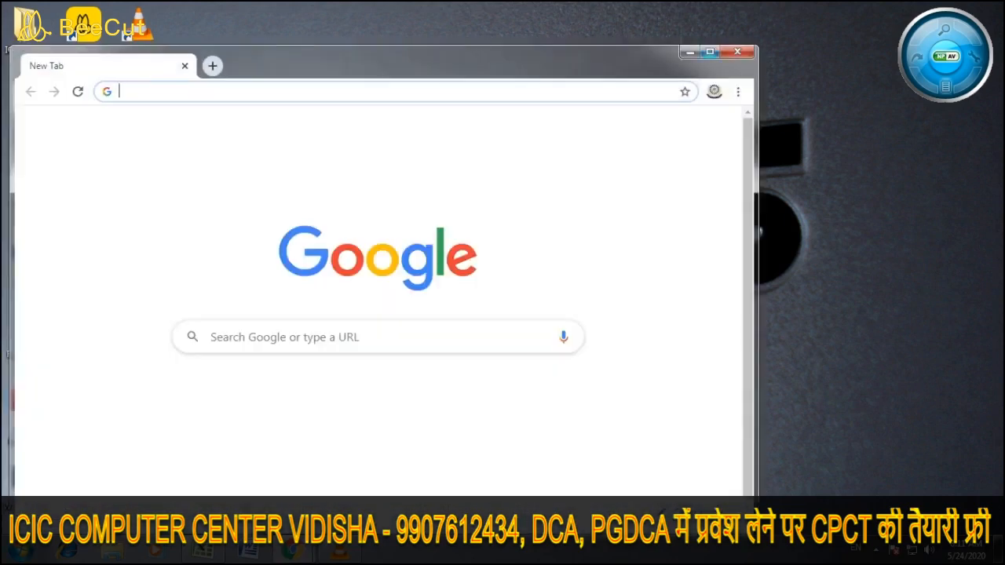
pyautogui.click(713, 54)
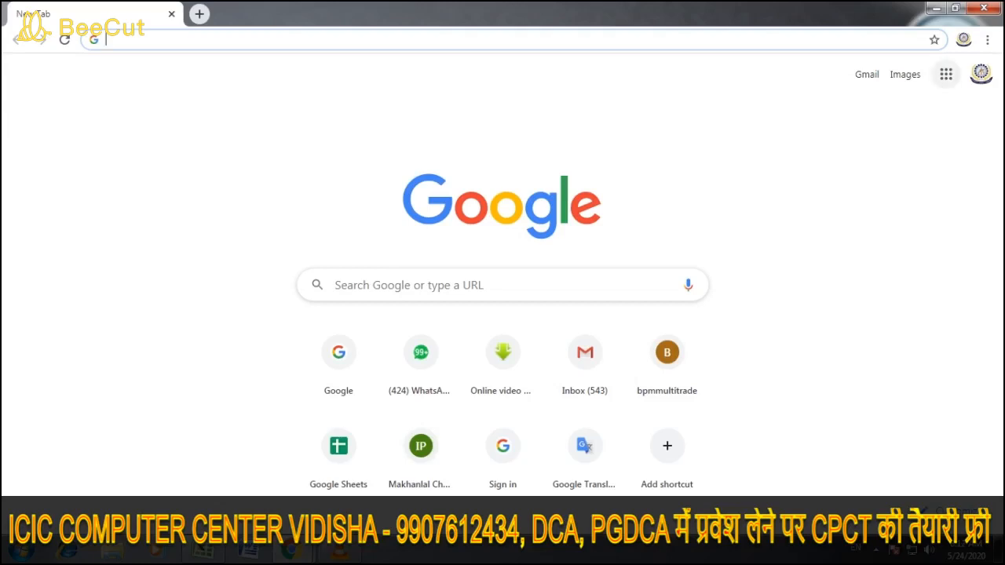
# Open the Google apps list and look through it for the Sheets app
pyautogui.click(946, 74)
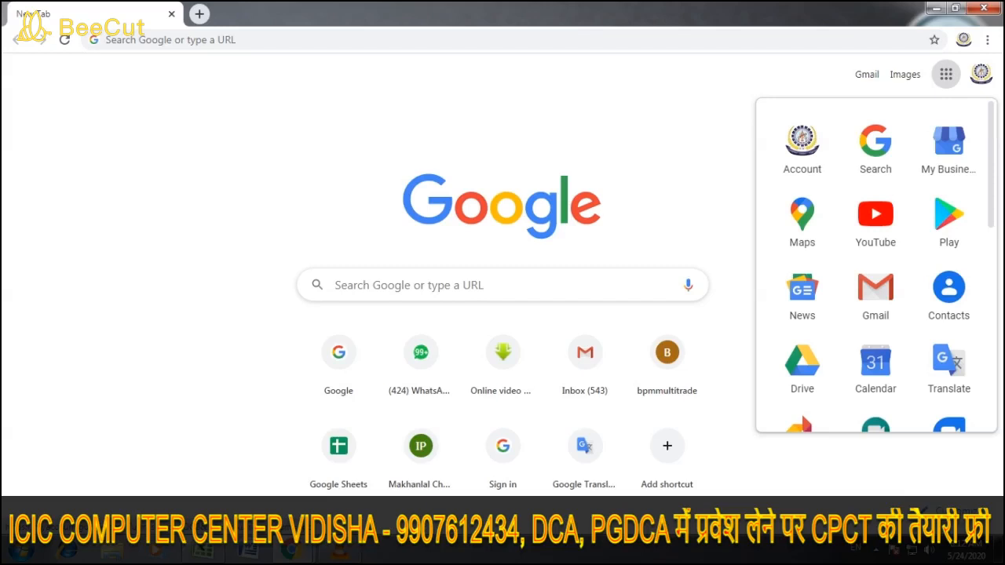
pyautogui.scroll(-5, 875, 266)
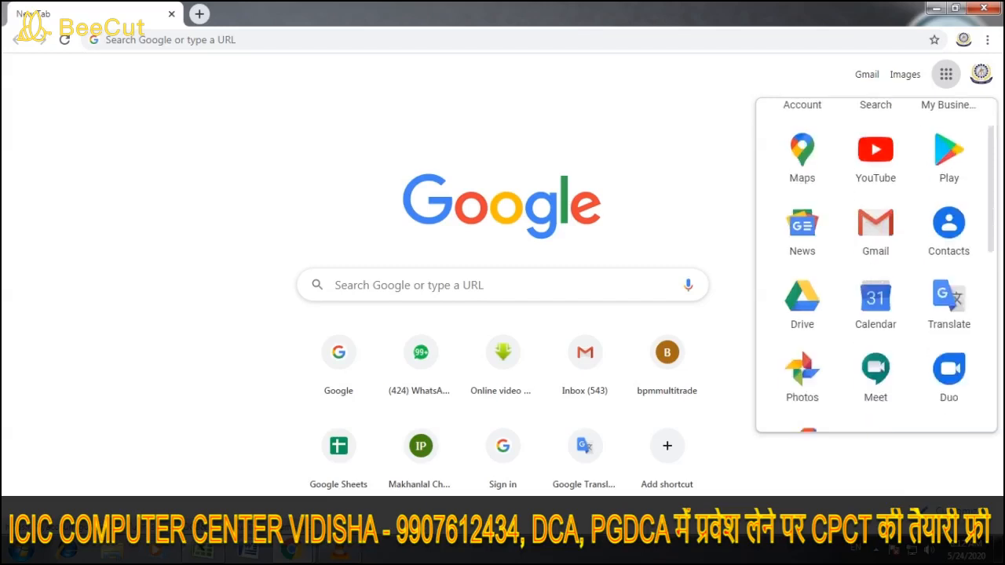
pyautogui.scroll(-3, 875, 265)
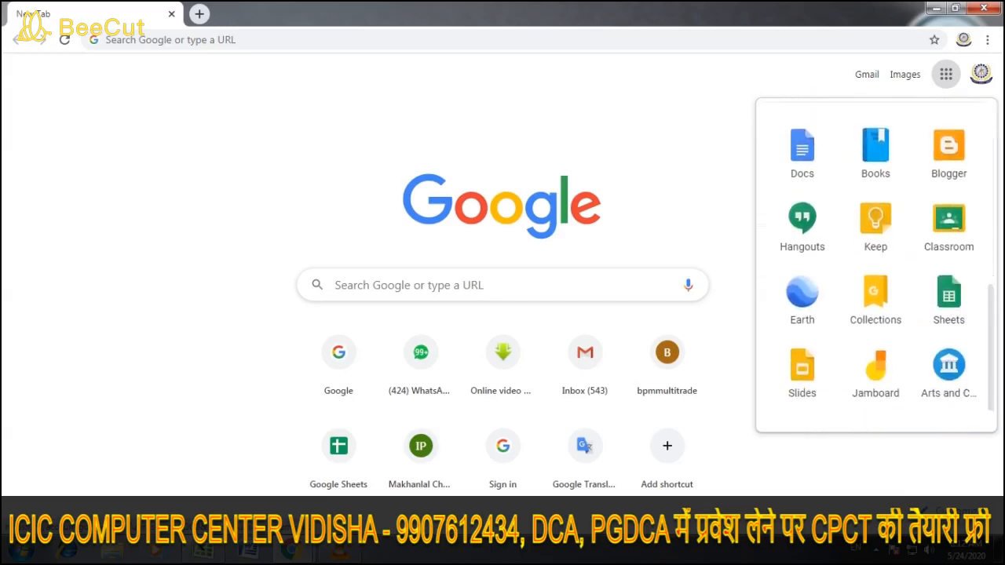
pyautogui.scroll(2, 876, 265)
pyautogui.scroll(4, 875, 266)
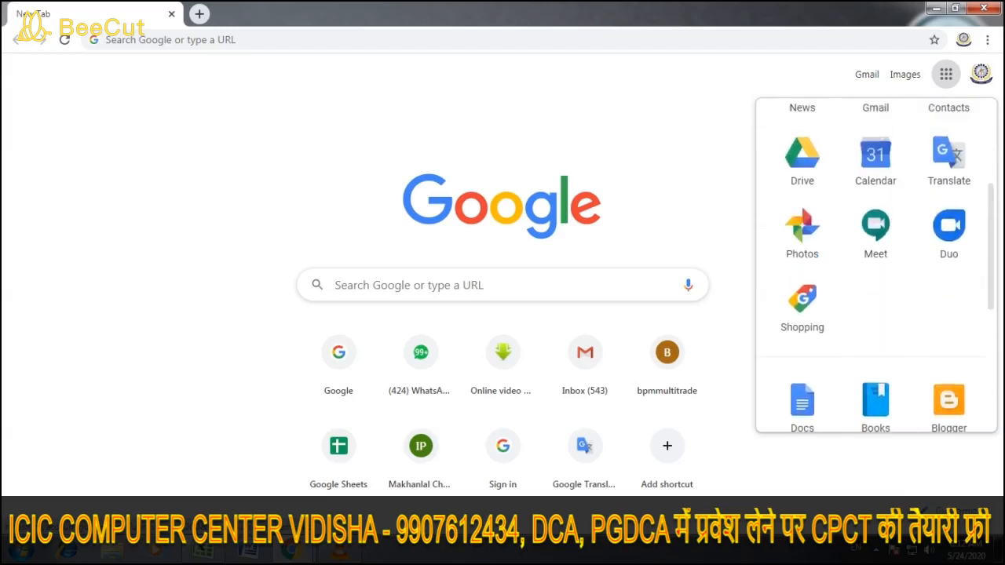
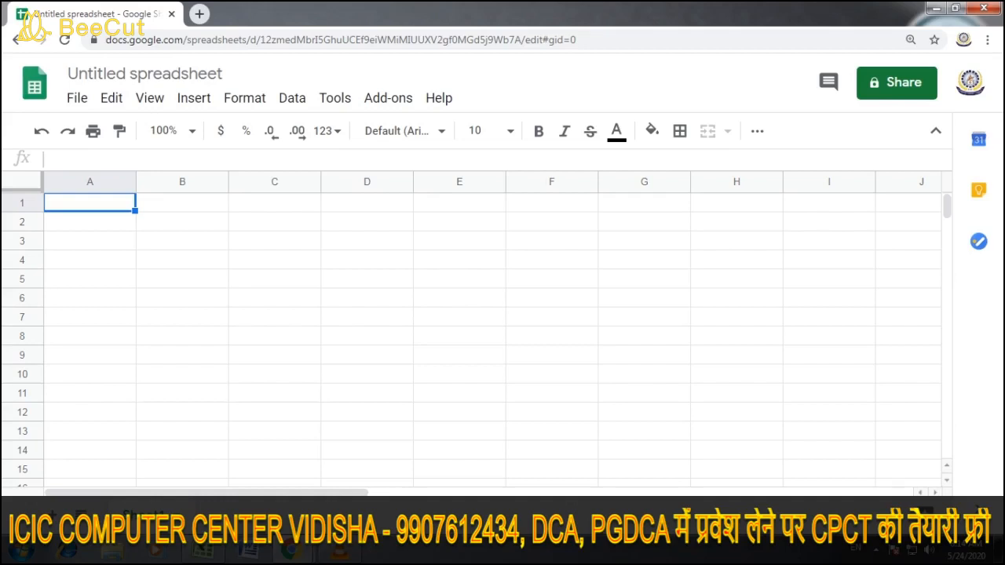
# Enter 1 in cell A1 and 2 in cell A2 of the blank Google Sheets spreadsheet
pyautogui.click(274, 279)
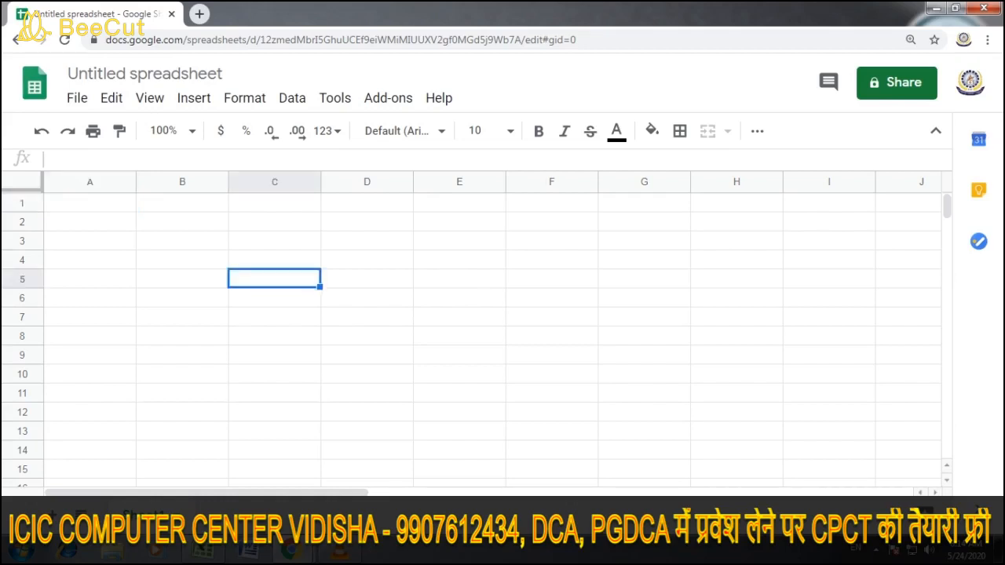
pyautogui.click(274, 260)
pyautogui.click(89, 202)
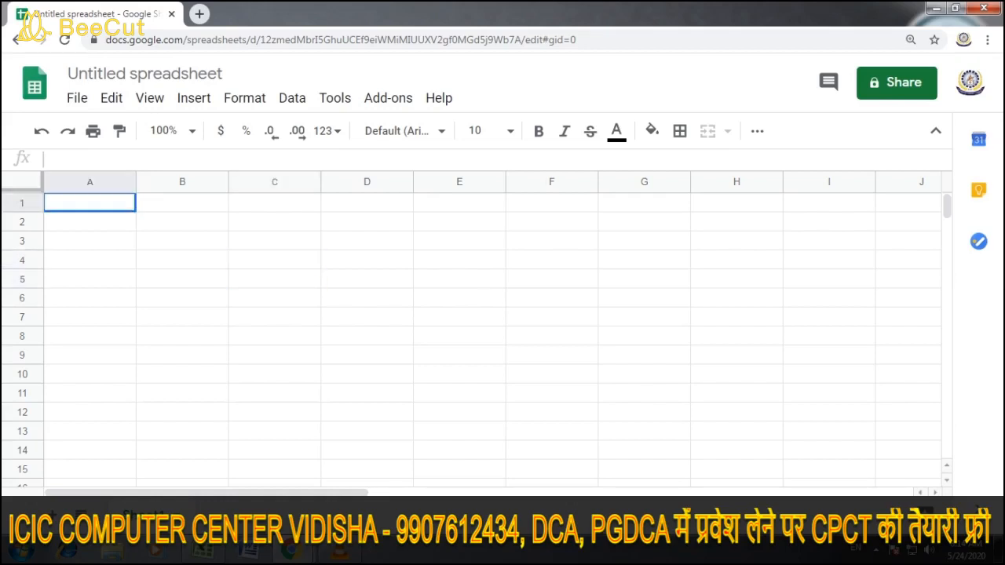
pyautogui.write('1')
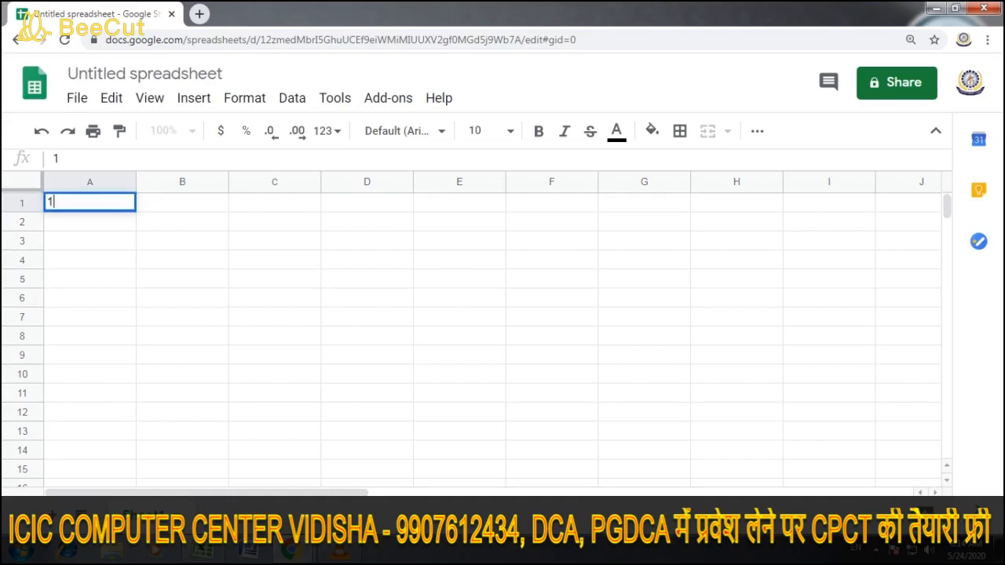
pyautogui.press('Return')
pyautogui.write('2')
pyautogui.press('Return')
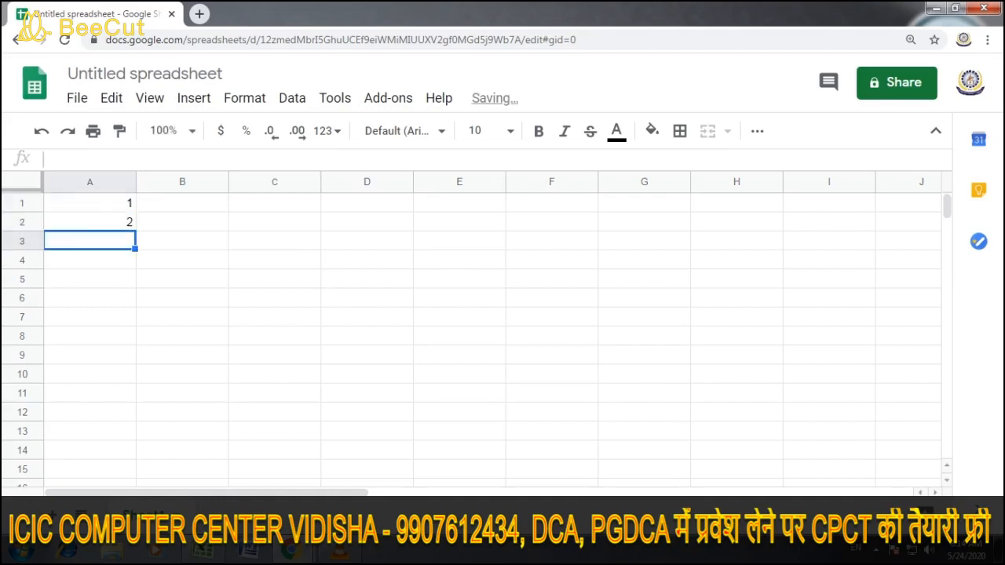
# Enter 2 in cell B1 and 4 in cell B2
pyautogui.click(182, 202)
pyautogui.write('2')
pyautogui.press('Return')
pyautogui.write('4')
pyautogui.press('Return')
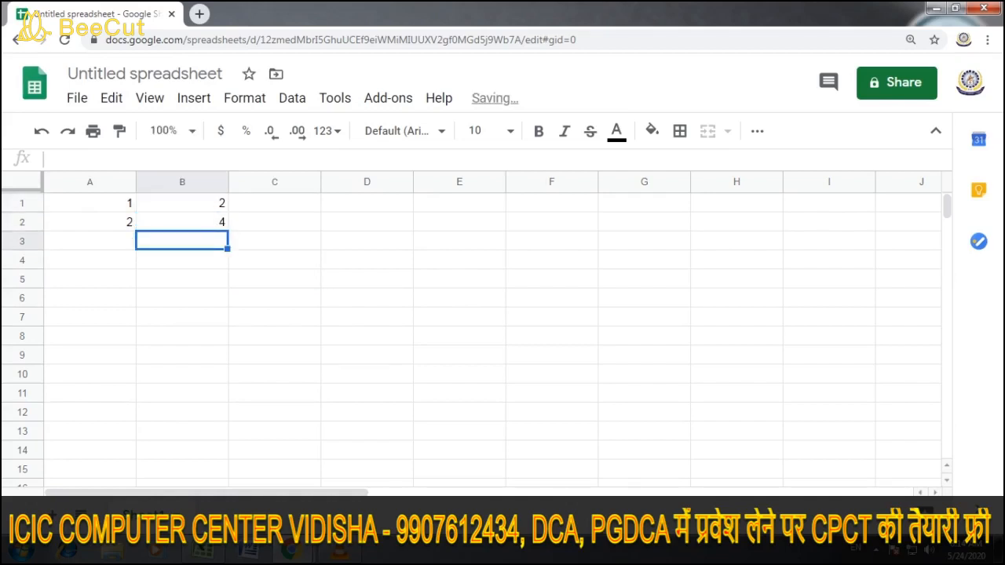
# Extend the number series from A1:B2 down to row 10 and across to column Z
pyautogui.moveTo(89, 203); pyautogui.dragTo(182, 203)
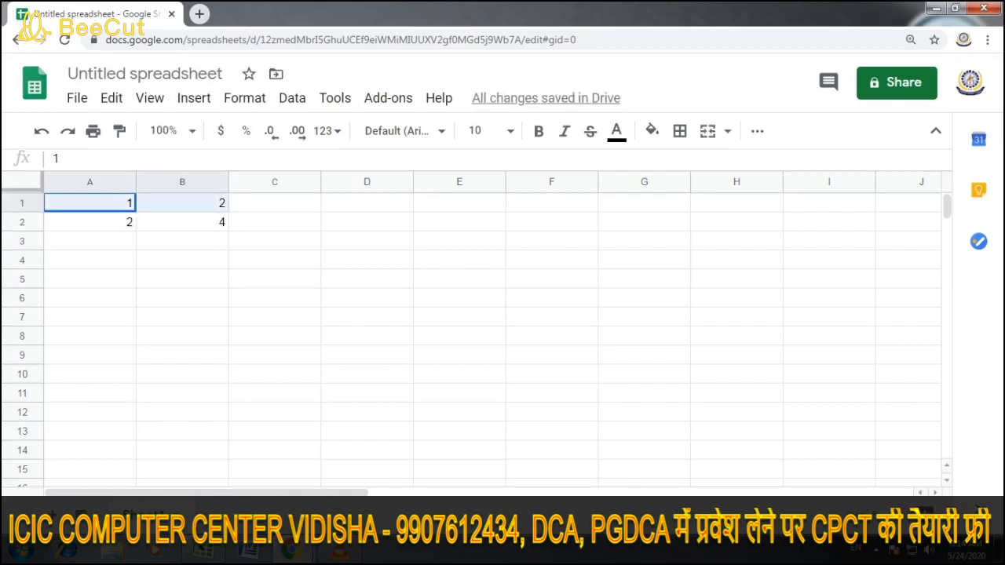
pyautogui.hotkey('shift', 'Down')
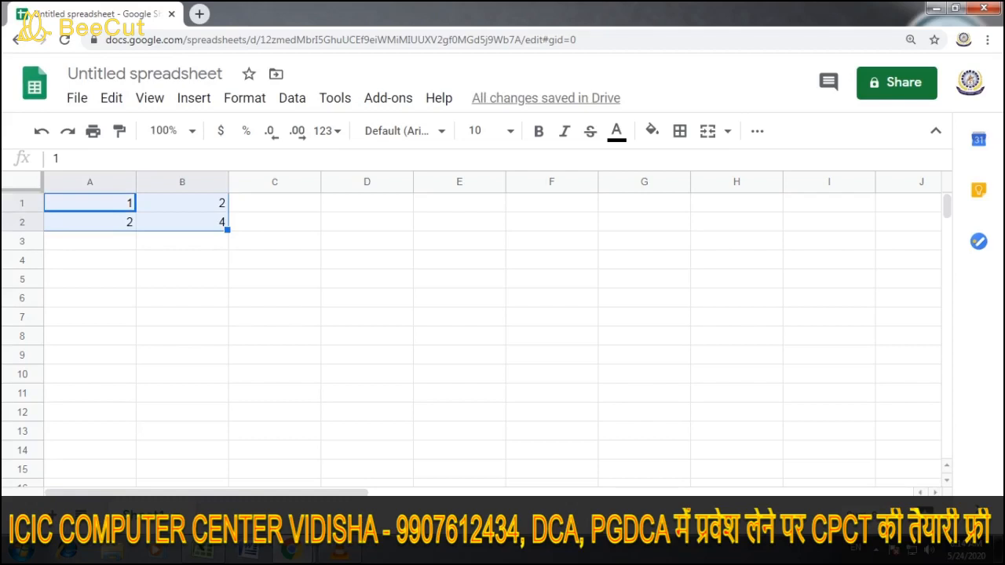
pyautogui.moveTo(227, 229); pyautogui.dragTo(227, 381)
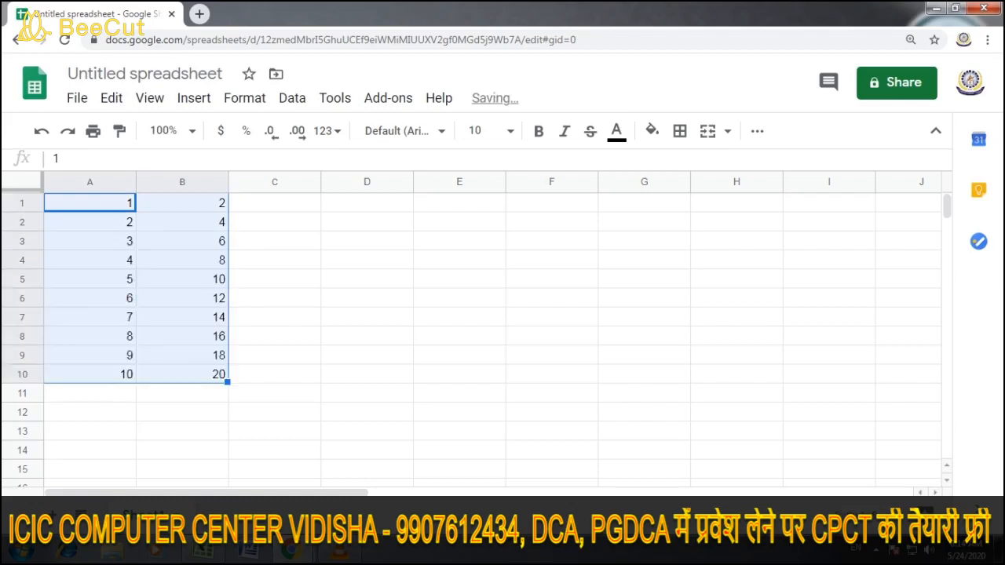
pyautogui.moveTo(227, 381); pyautogui.dragTo(873, 381)
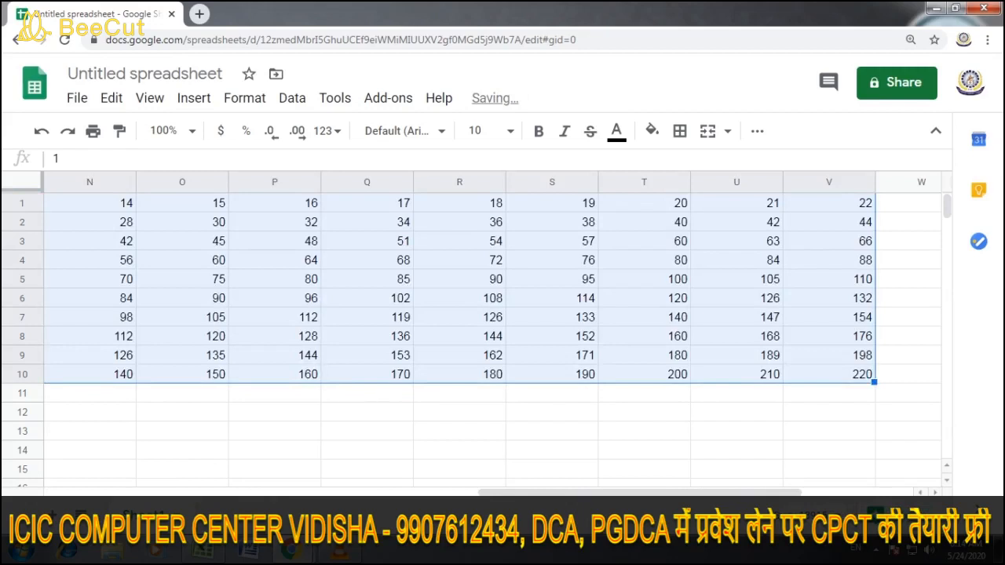
pyautogui.moveTo(874, 382)
pyautogui.mouseDown()
pyautogui.moveTo(926, 376)
pyautogui.moveTo(874, 381)
pyautogui.mouseUp()
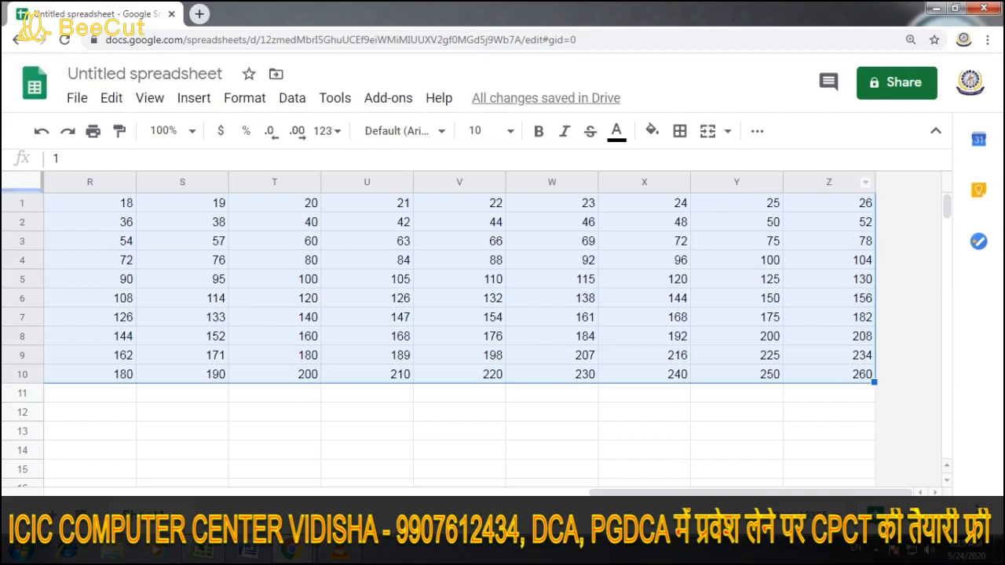
# Insert 26 columns in front of the filled number table A1:Z10
pyautogui.rightClick(835, 204)
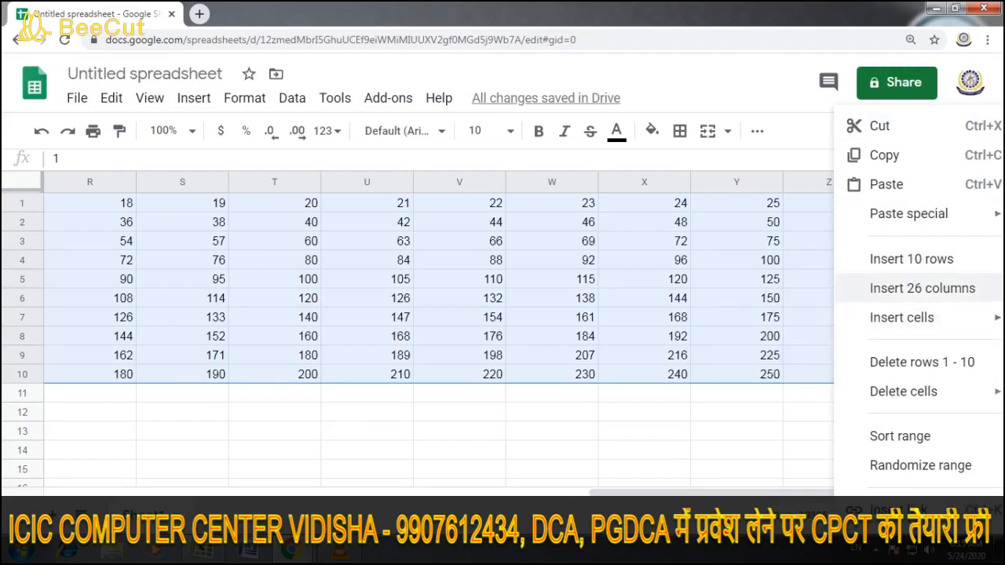
pyautogui.click(910, 288)
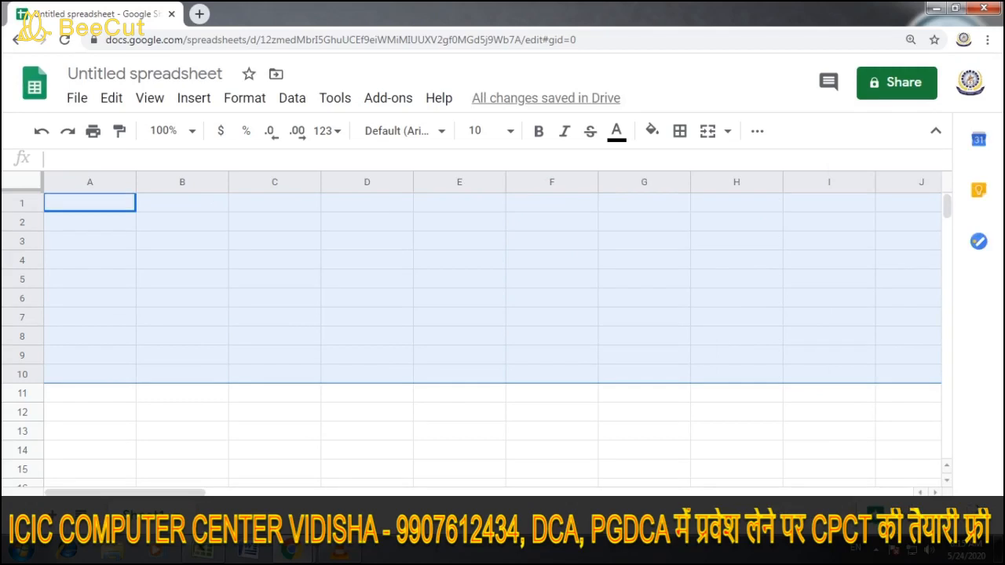
pyautogui.click(273, 430)
# Examine the commands available for the last column, AZ, including inserting one column beside it
pyautogui.moveTo(125, 492); pyautogui.dragTo(832, 492)
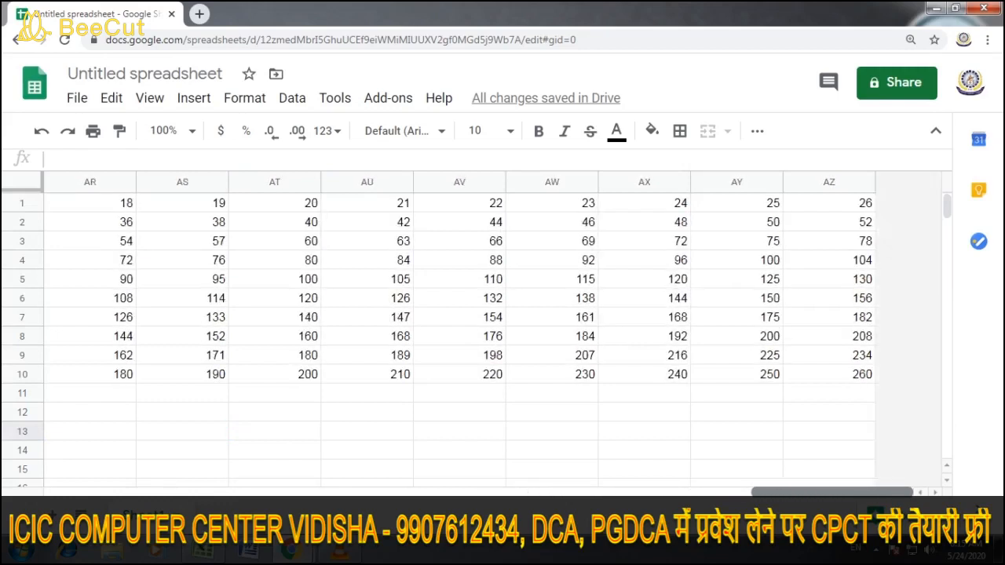
pyautogui.click(829, 182)
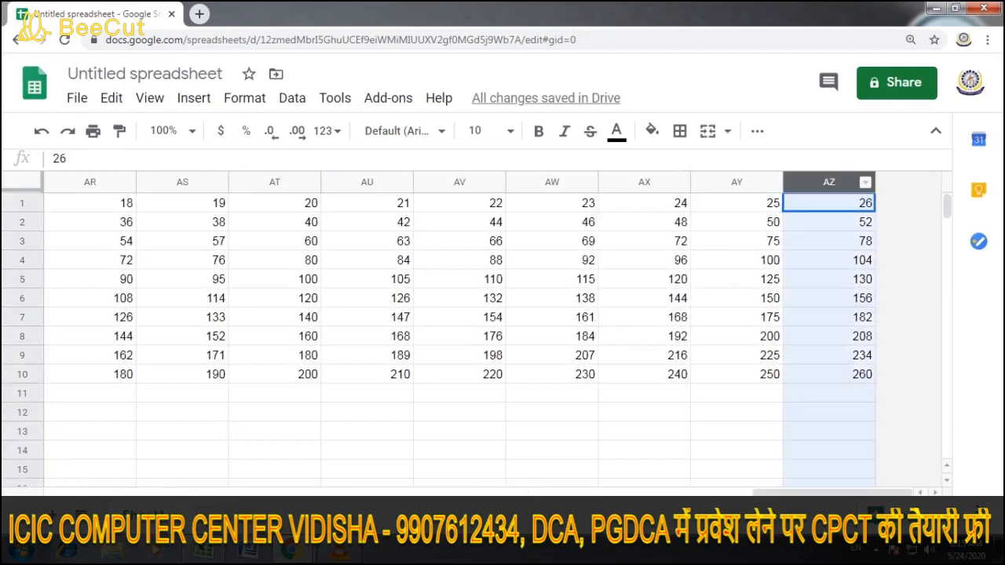
pyautogui.rightClick(844, 181)
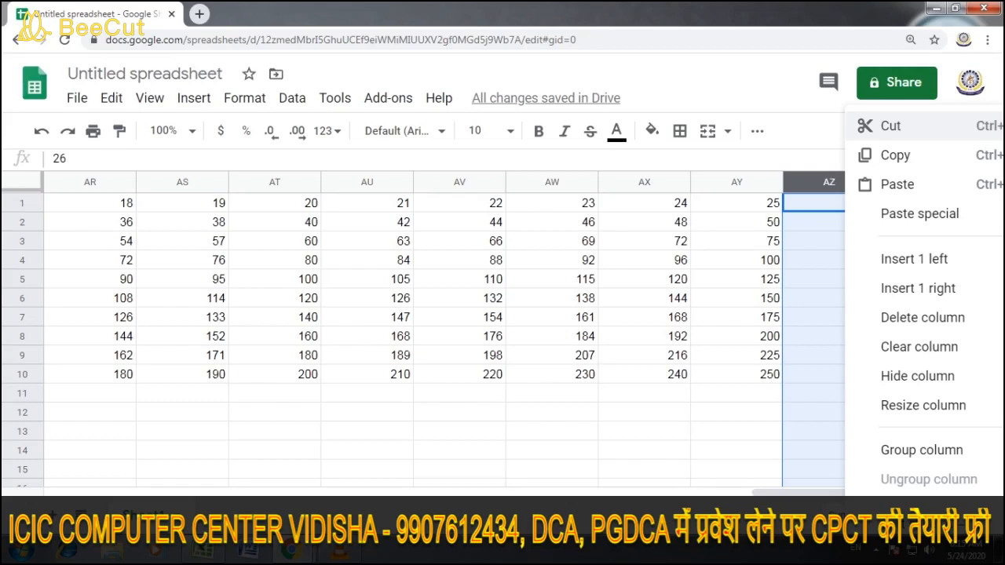
pyautogui.click(829, 279)
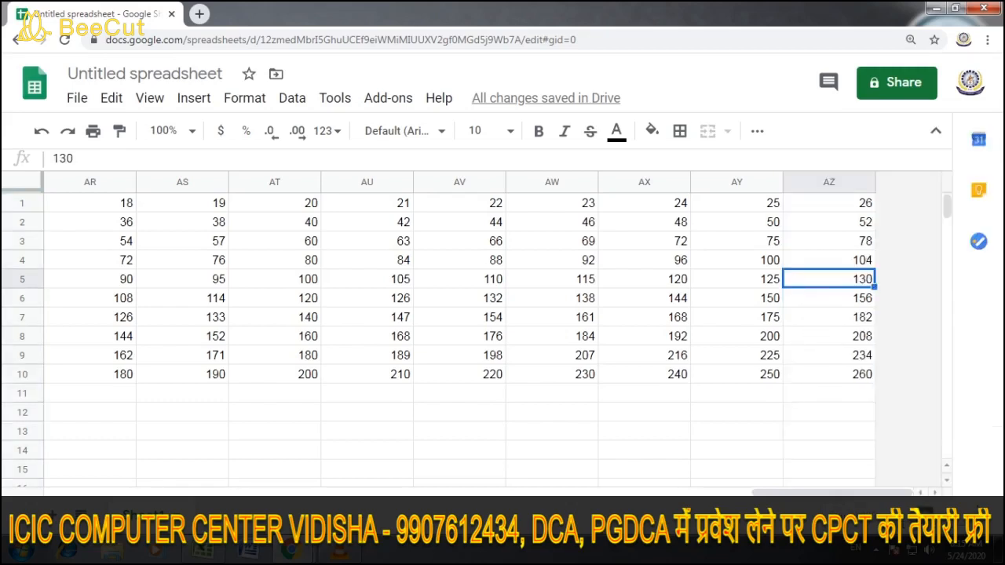
pyautogui.rightClick(824, 182)
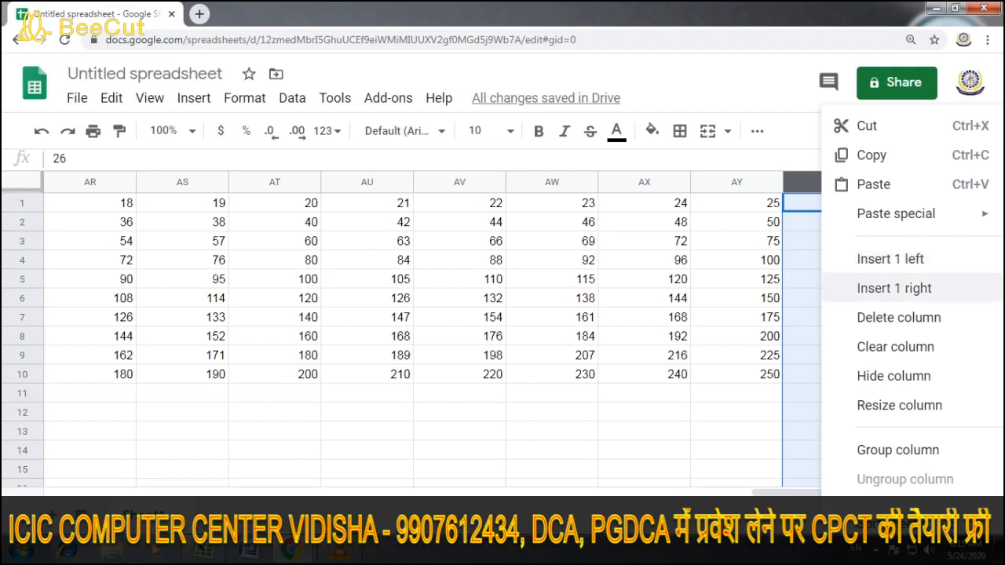
pyautogui.click(643, 430)
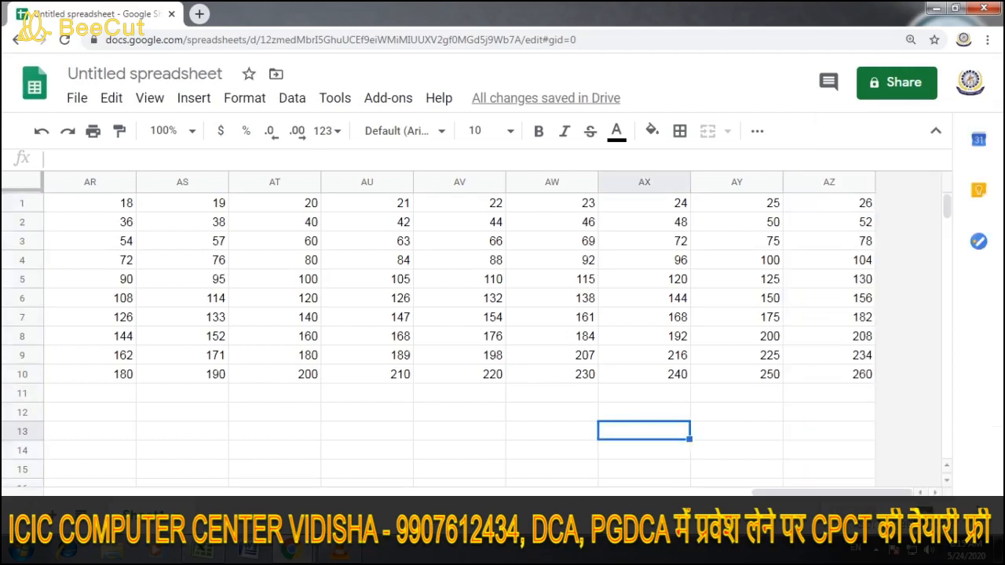
# Copy the first two number columns, AA1:AB10, and paste them at cell A1
pyautogui.moveTo(832, 492); pyautogui.dragTo(545, 492)
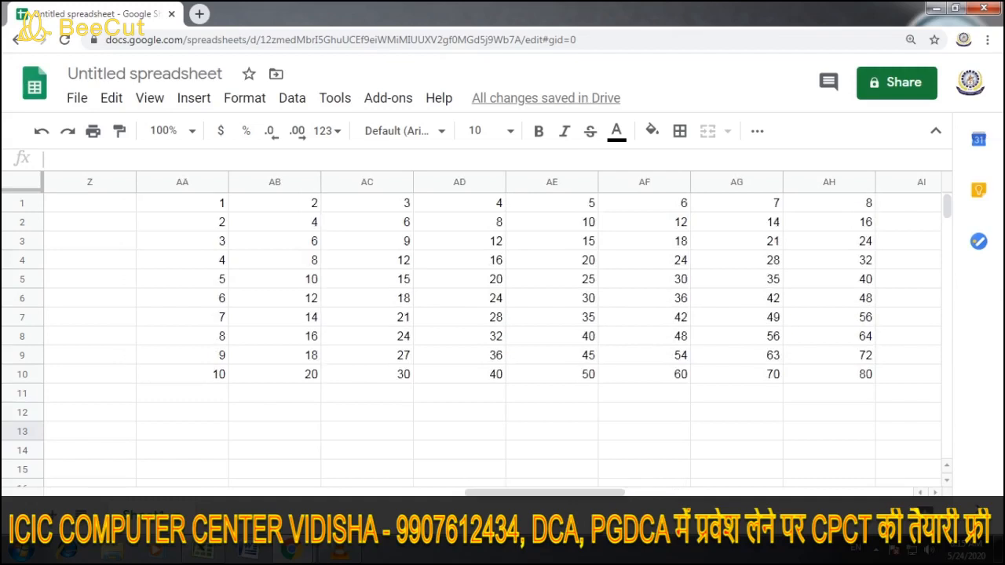
pyautogui.click(182, 181)
pyautogui.click(182, 279)
pyautogui.moveTo(188, 203); pyautogui.dragTo(278, 374)
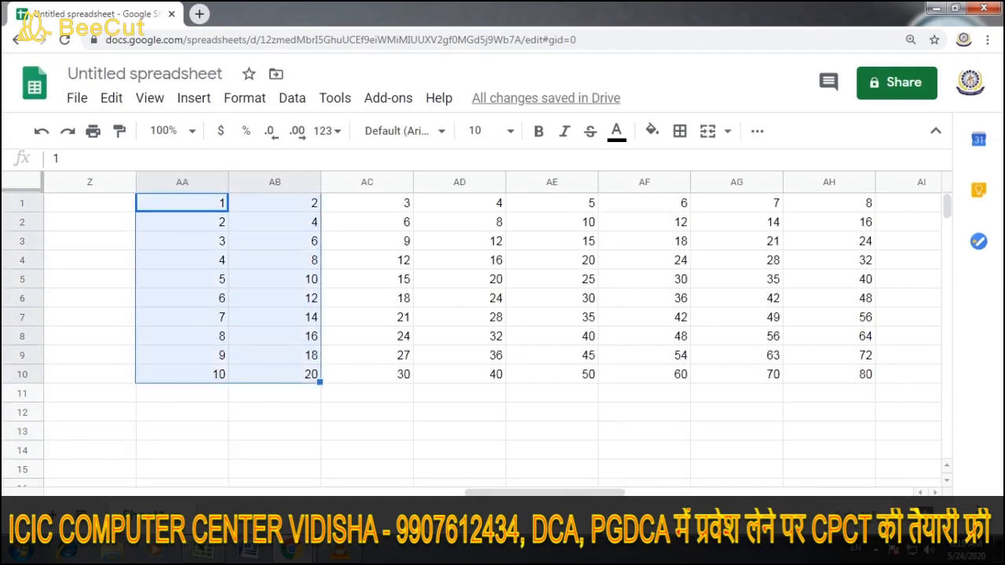
pyautogui.hotkey('ctrl', 'c')
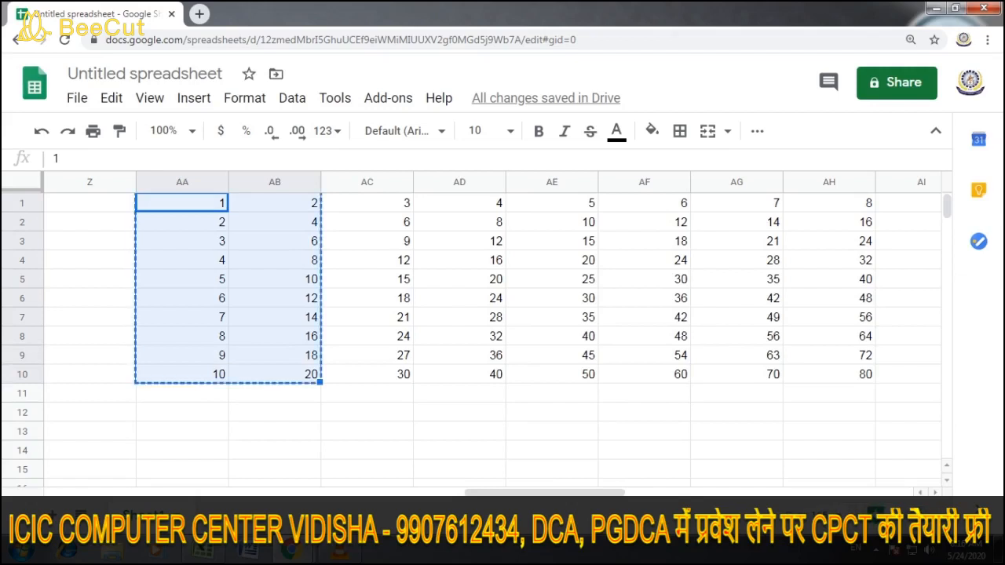
pyautogui.moveTo(542, 492); pyautogui.dragTo(118, 492)
pyautogui.click(89, 202)
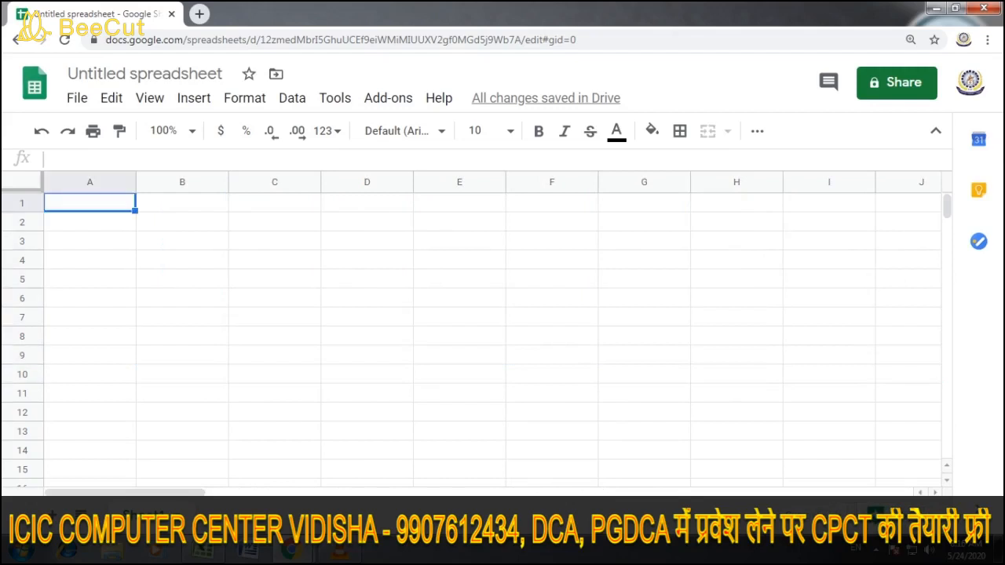
pyautogui.hotkey('ctrl', 'v')
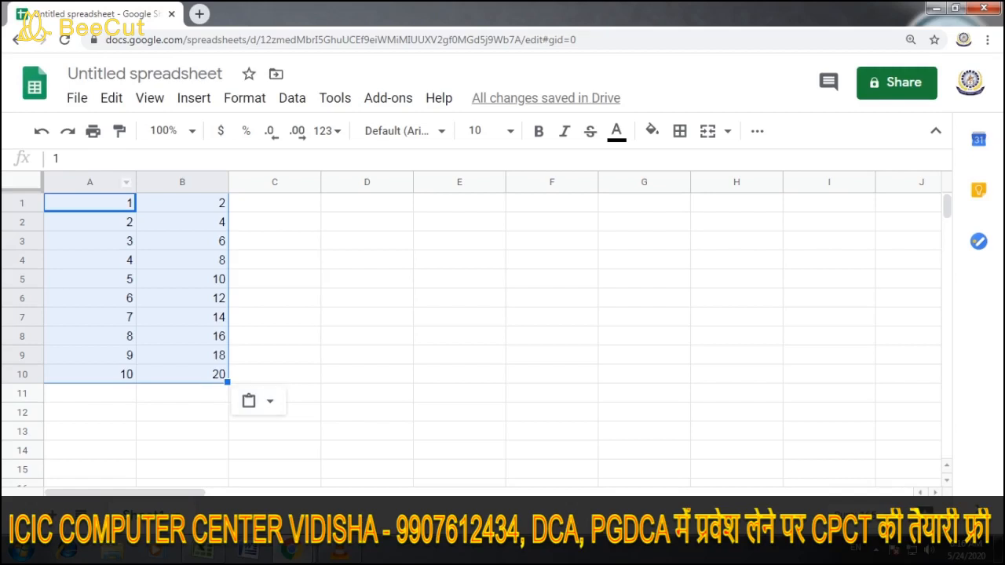
pyautogui.click(182, 278)
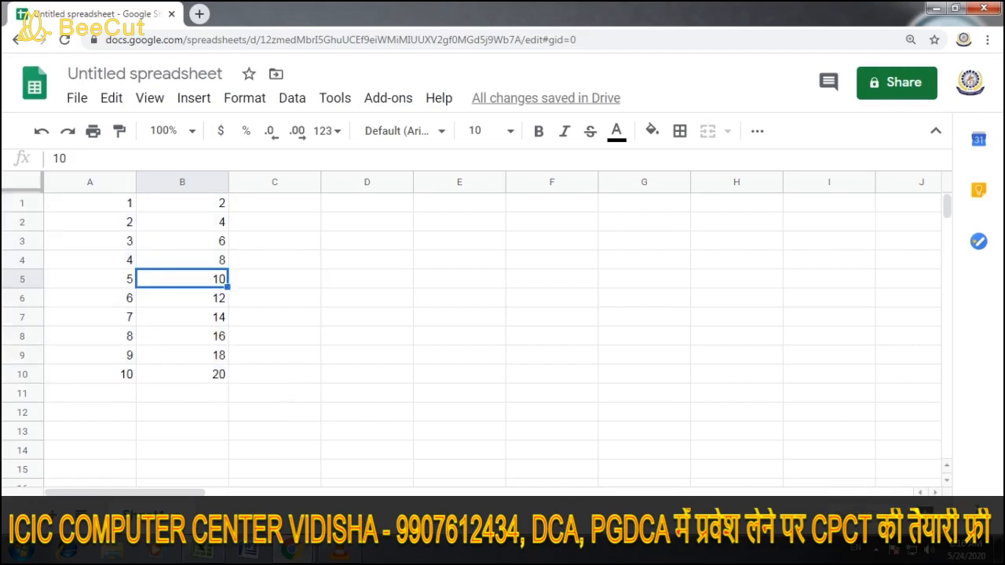
# Enter the formula =A1*B1 in cell C1 to multiply the first row's two numbers
pyautogui.click(274, 203)
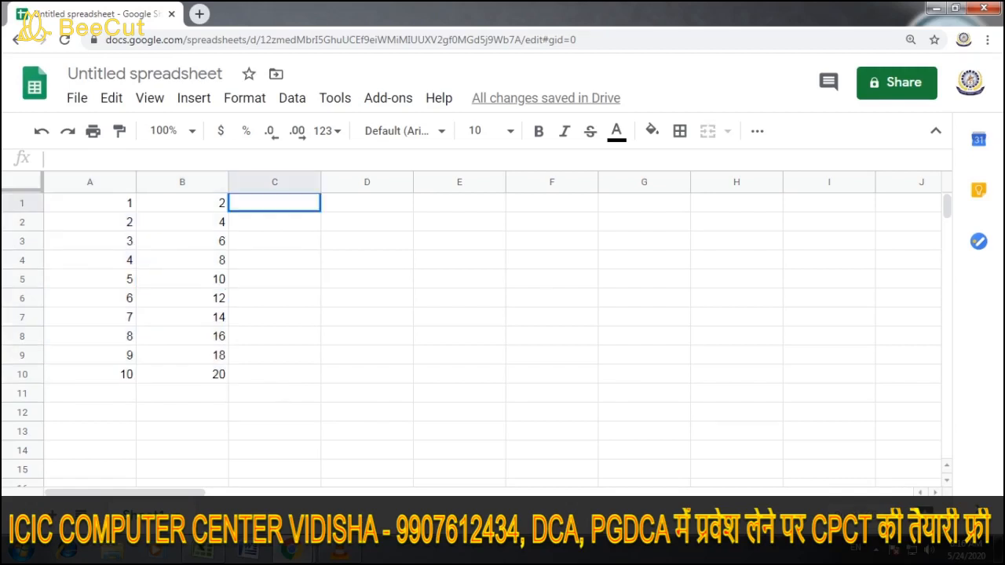
pyautogui.write('=')
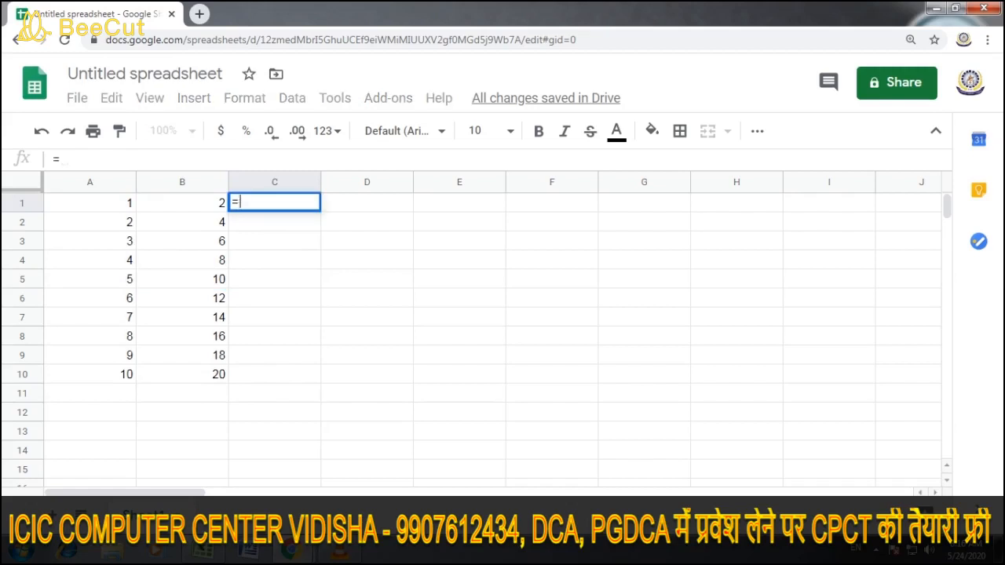
pyautogui.click(90, 202)
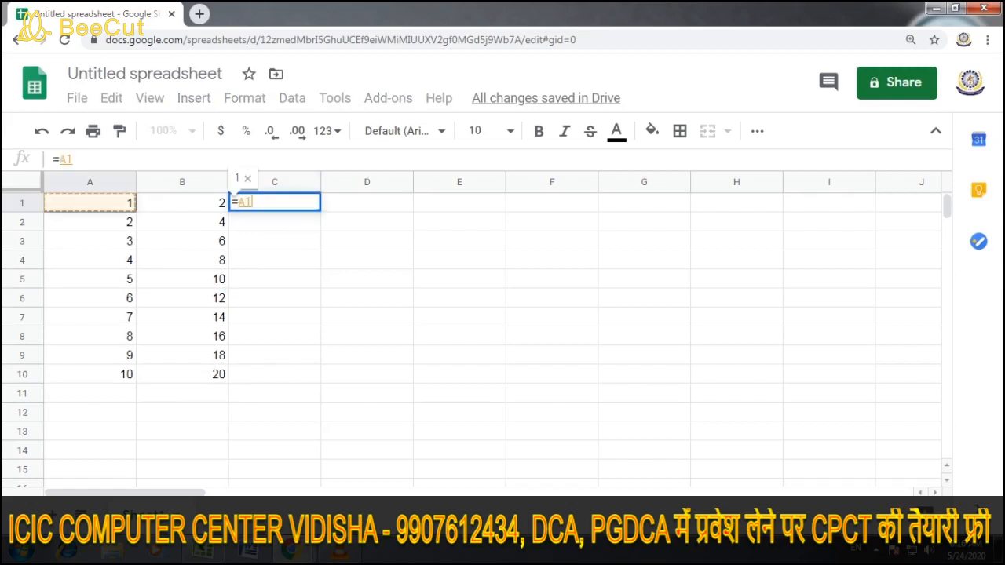
pyautogui.write('*')
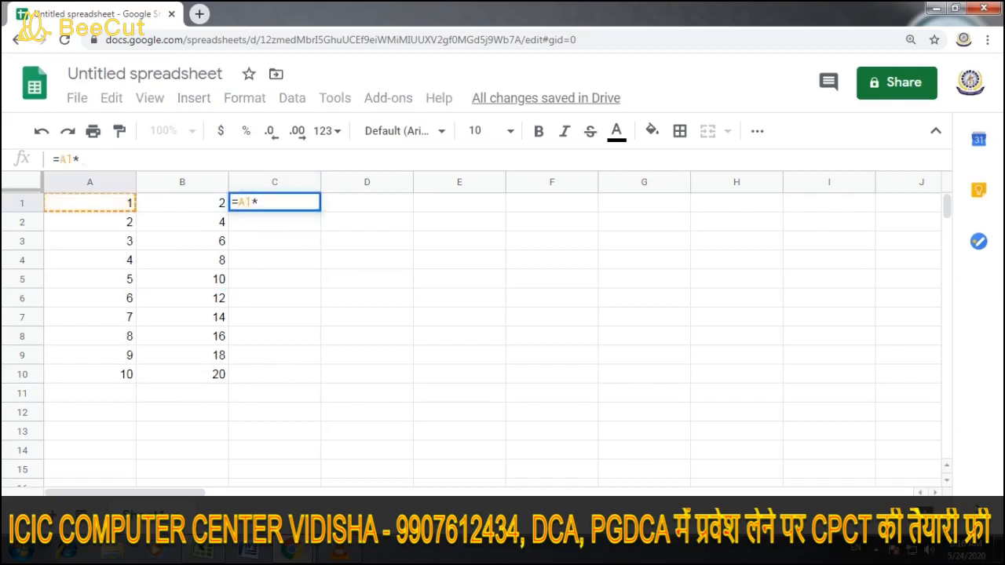
pyautogui.click(183, 203)
pyautogui.press('Return')
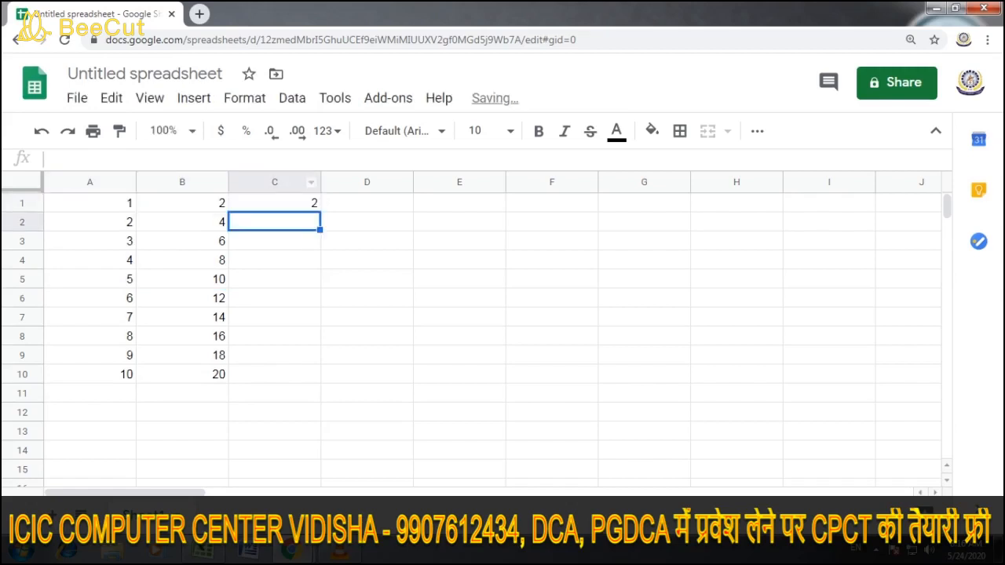
pyautogui.click(274, 203)
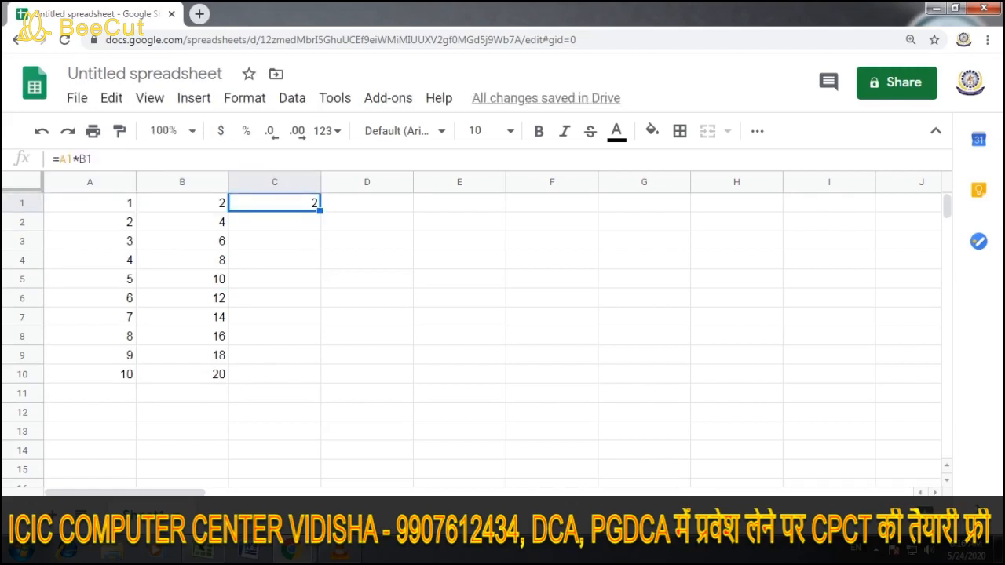
# Fill the multiplication formula from cell C1 down through C10 so every row's two numbers are multiplied
pyautogui.moveTo(320, 211); pyautogui.dragTo(318, 263)
pyautogui.moveTo(274, 357); pyautogui.dragTo(274, 376)
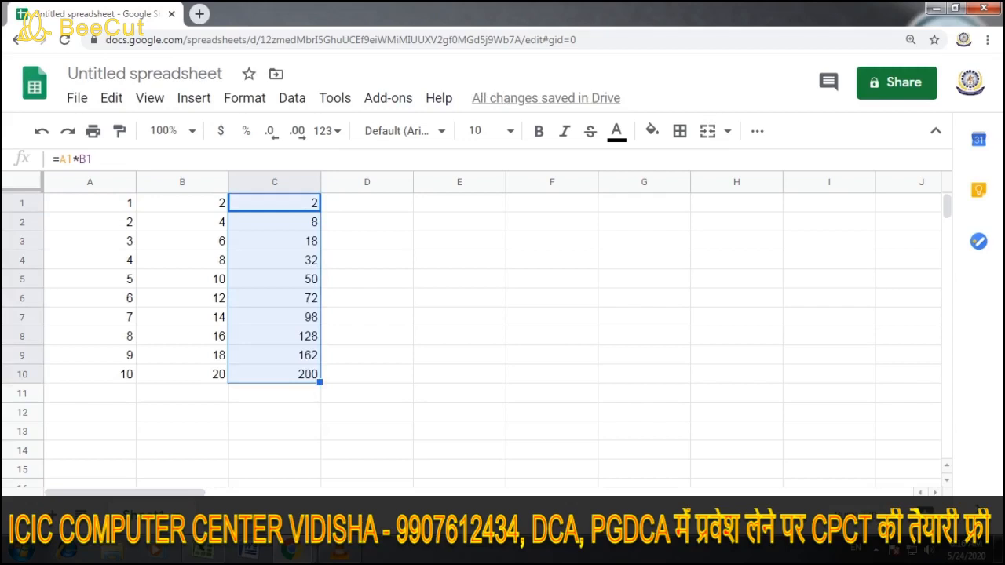
# Replace the first row's two numbers with 25 in cell A1 and 36 in cell B1
pyautogui.click(89, 204)
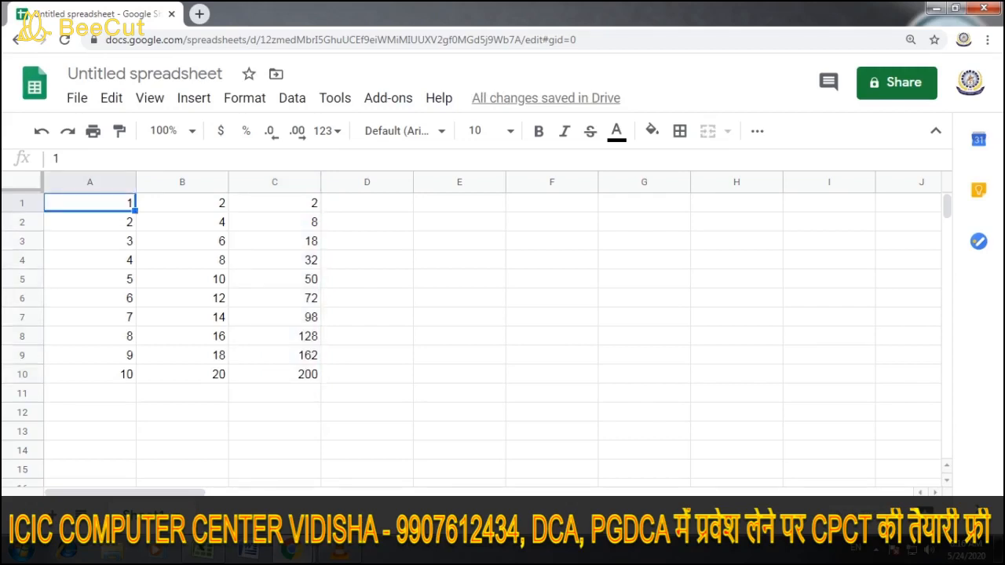
pyautogui.write('25')
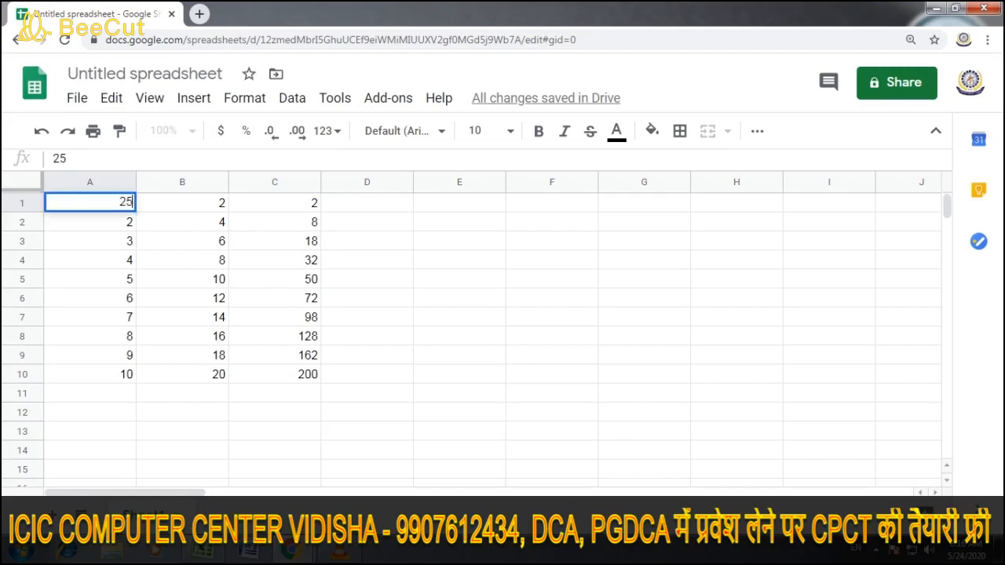
pyautogui.press('Tab')
pyautogui.write('36')
pyautogui.press('Return')
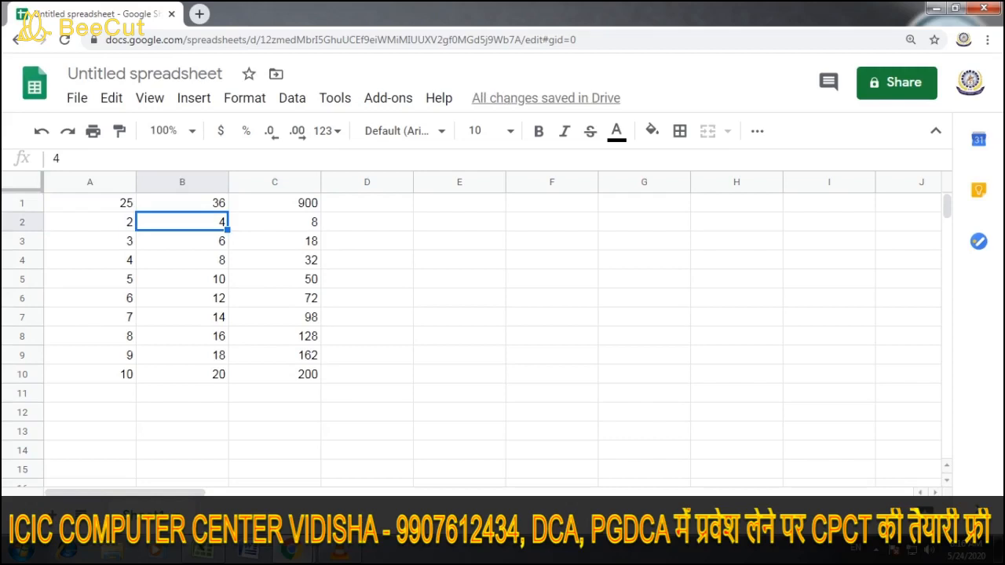
# Inspect the formula copied into cell C2, then move the selection to the empty cell D3
pyautogui.click(274, 222)
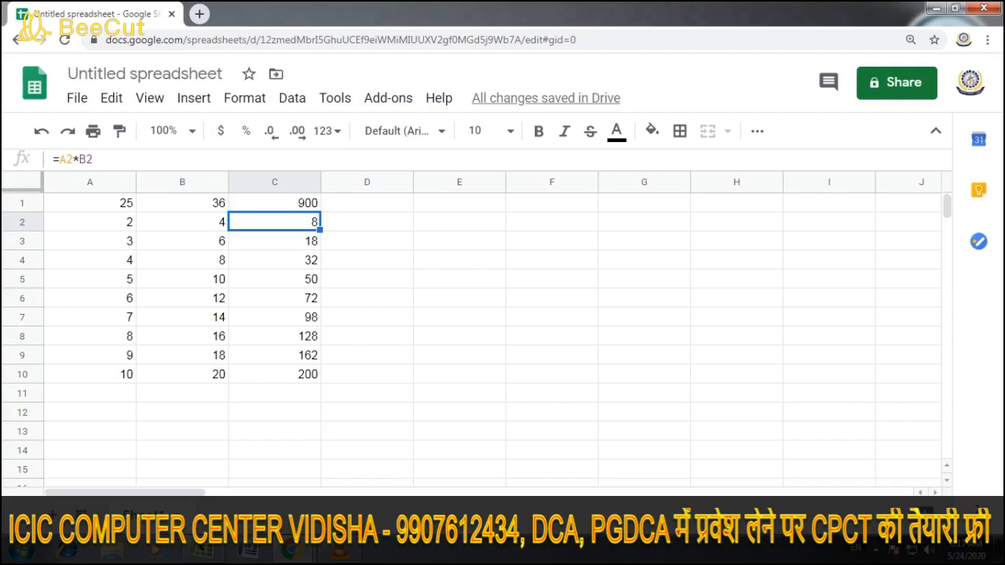
pyautogui.click(367, 336)
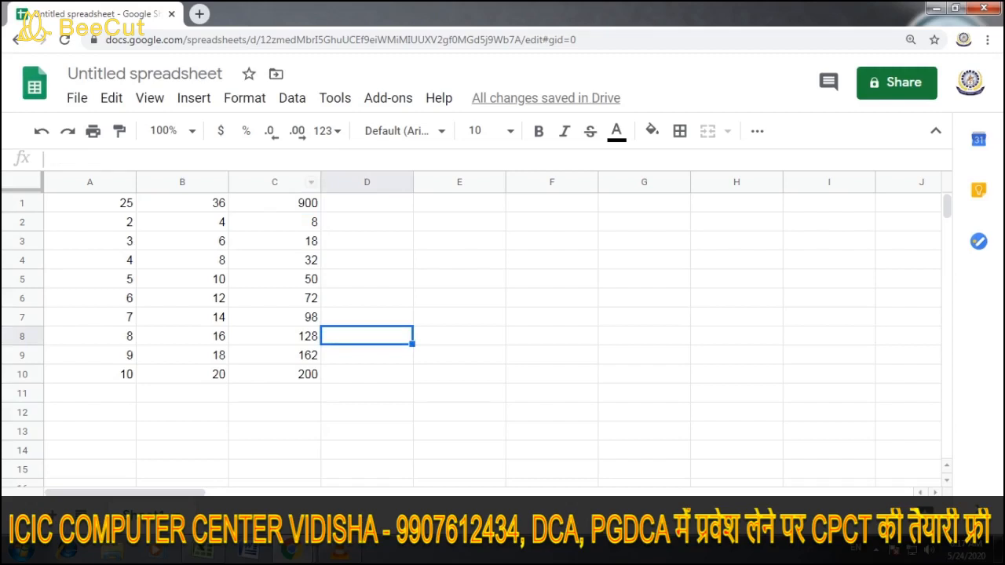
pyautogui.click(367, 241)
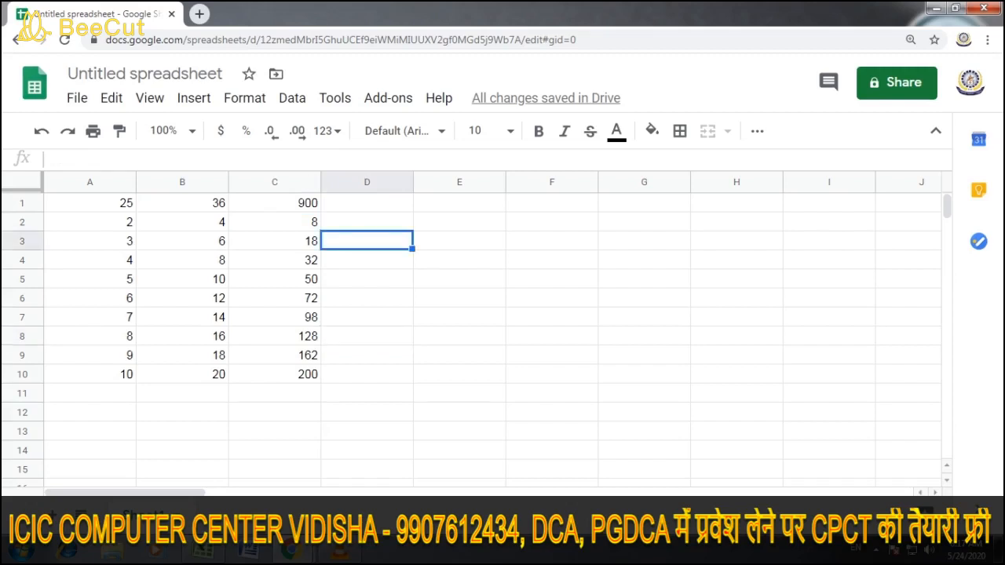